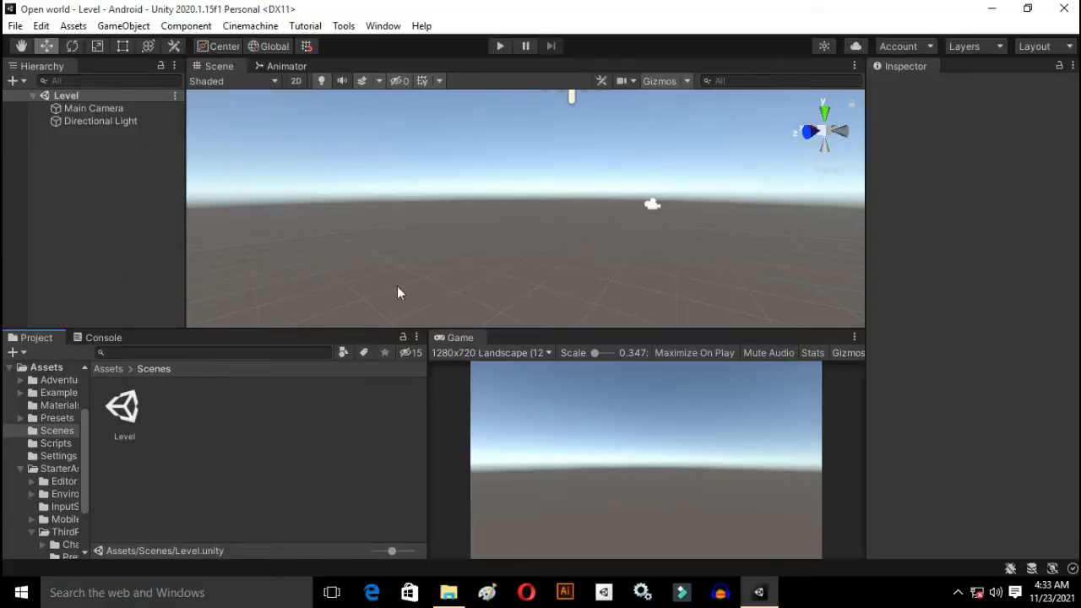
right_drag(400, 292, 574, 256)
Step: Return to the project's top-level Assets folder and open the StarterAssets folder
click(332, 448)
key(BackSpace)
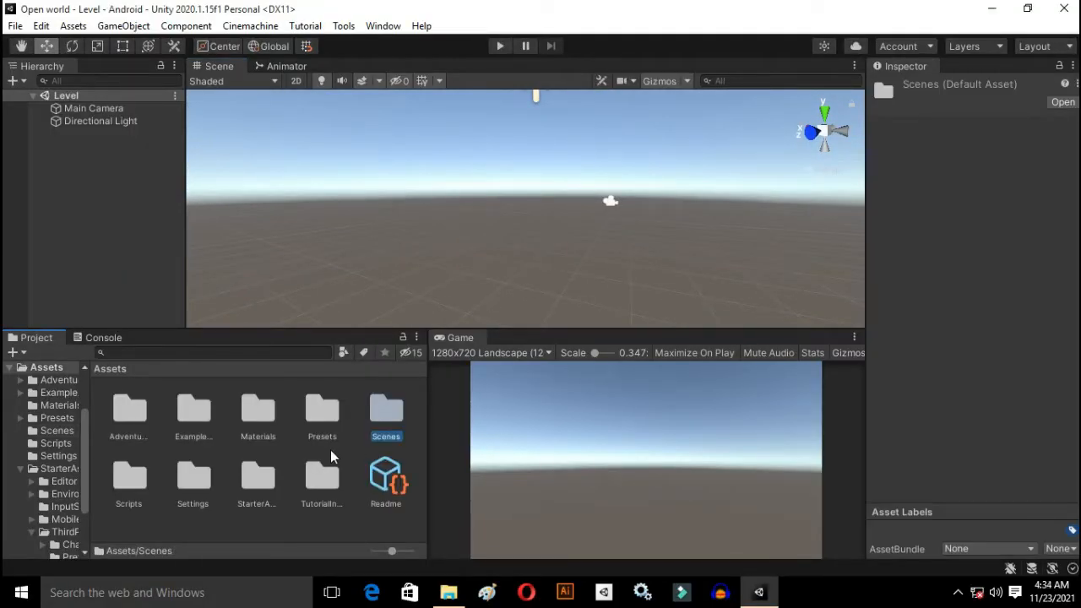
double_click(259, 482)
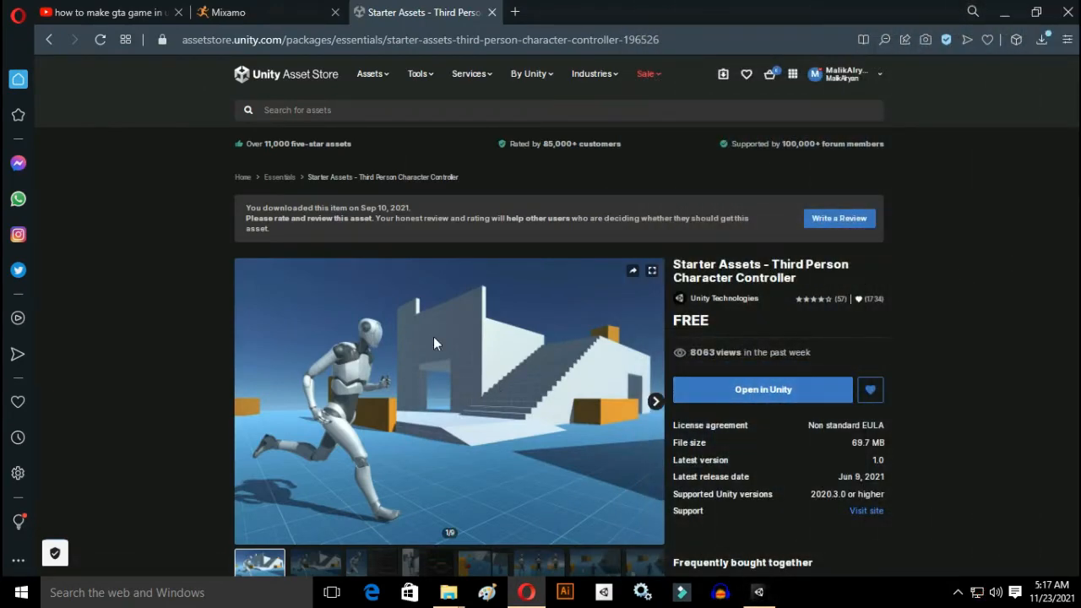
Step: Read the Starter Assets - Third Person Character Controller store page, including its Unity version requirements and package contents
scroll(461, 387, down, 3)
scroll(519, 397, down, 3)
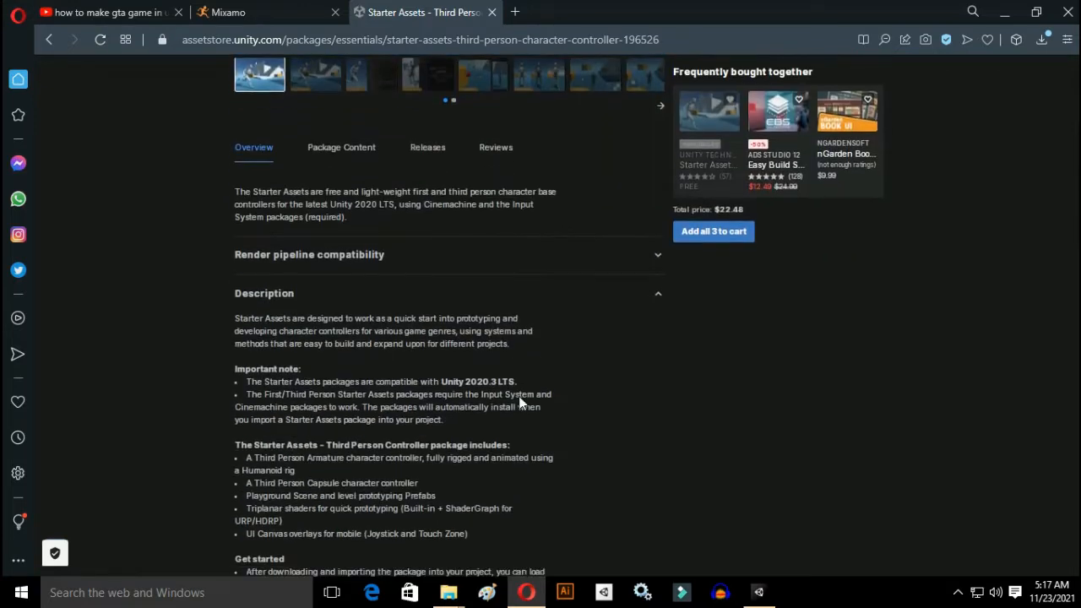
scroll(518, 397, down, 5)
scroll(519, 392, up, 15)
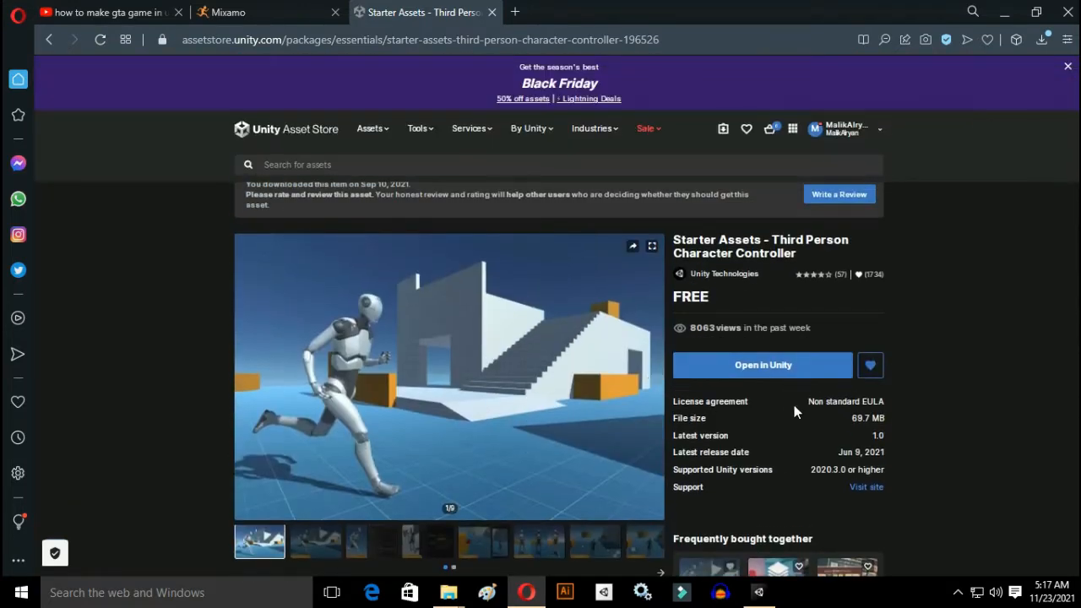
click(899, 414)
scroll(899, 412, up, 2)
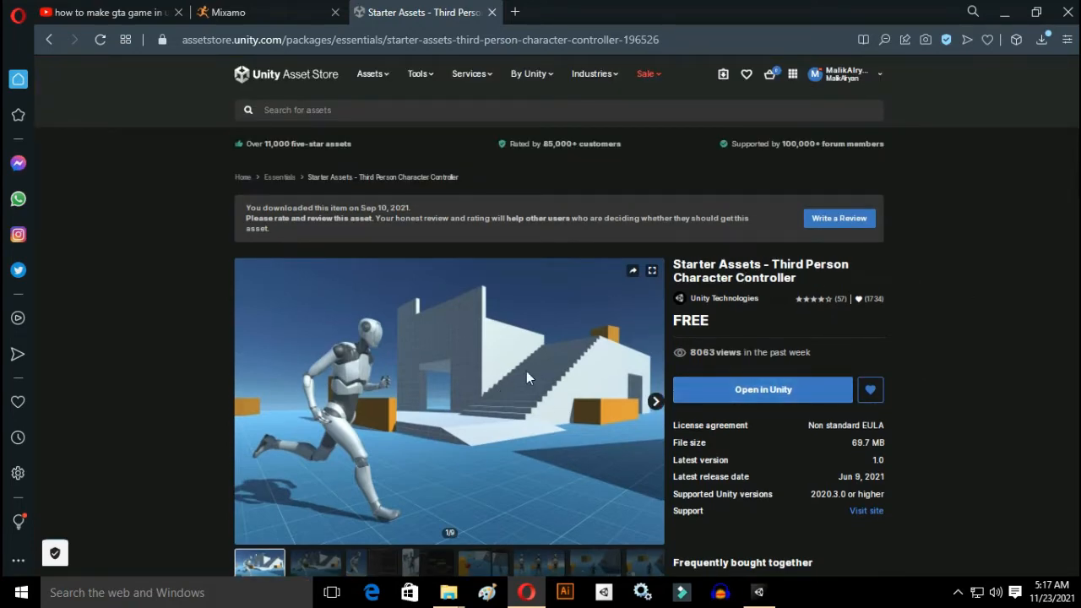
scroll(527, 370, down, 3)
scroll(518, 397, down, 8)
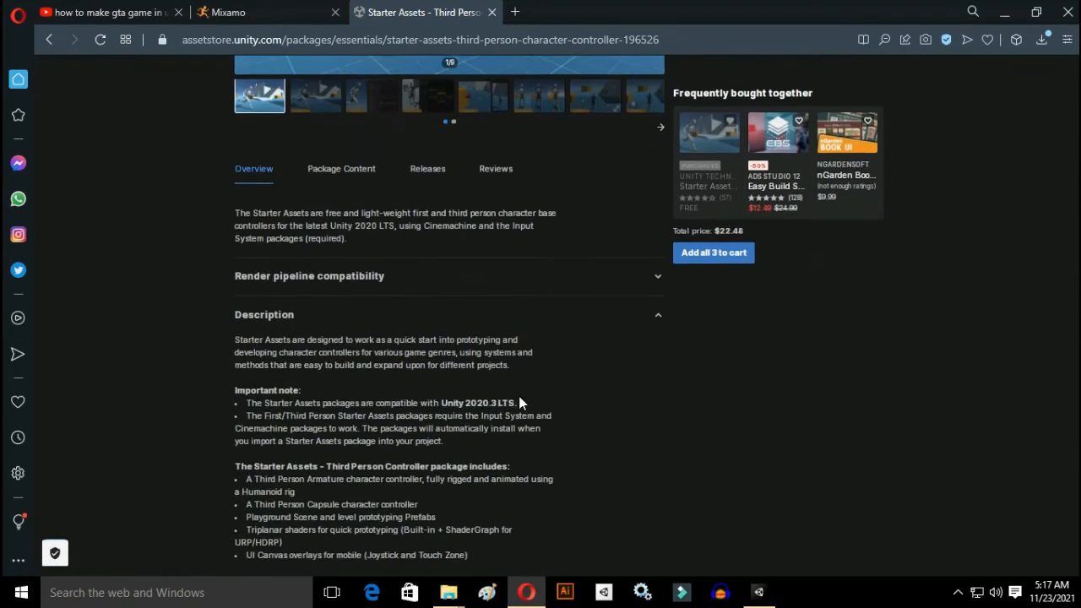
scroll(519, 393, up, 10)
scroll(520, 391, up, 2)
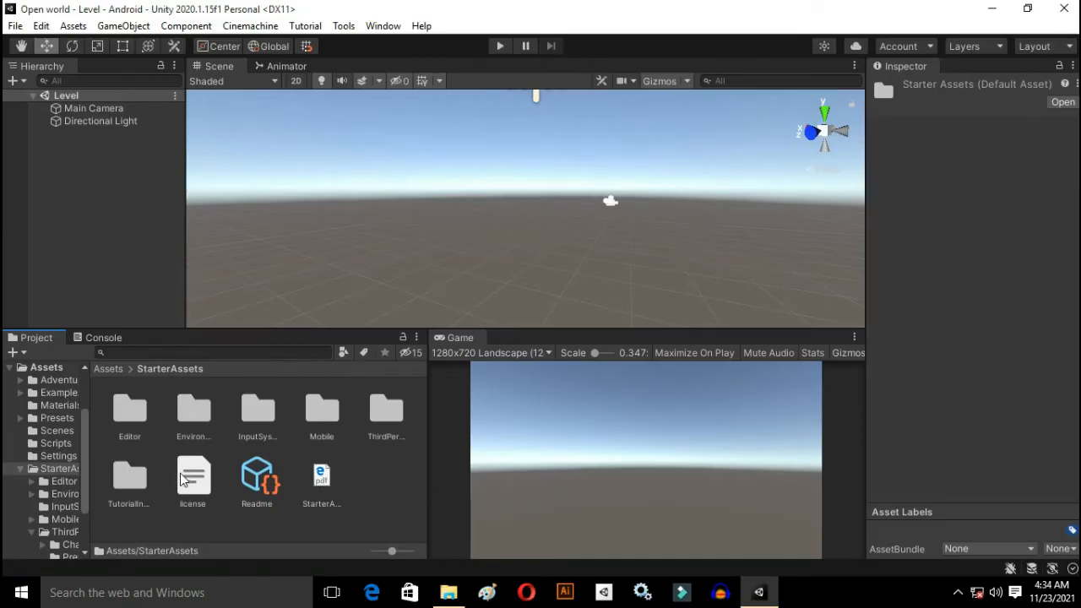
Step: Open the Playground scene from the ThirdPersonController Scenes folder
double_click(386, 414)
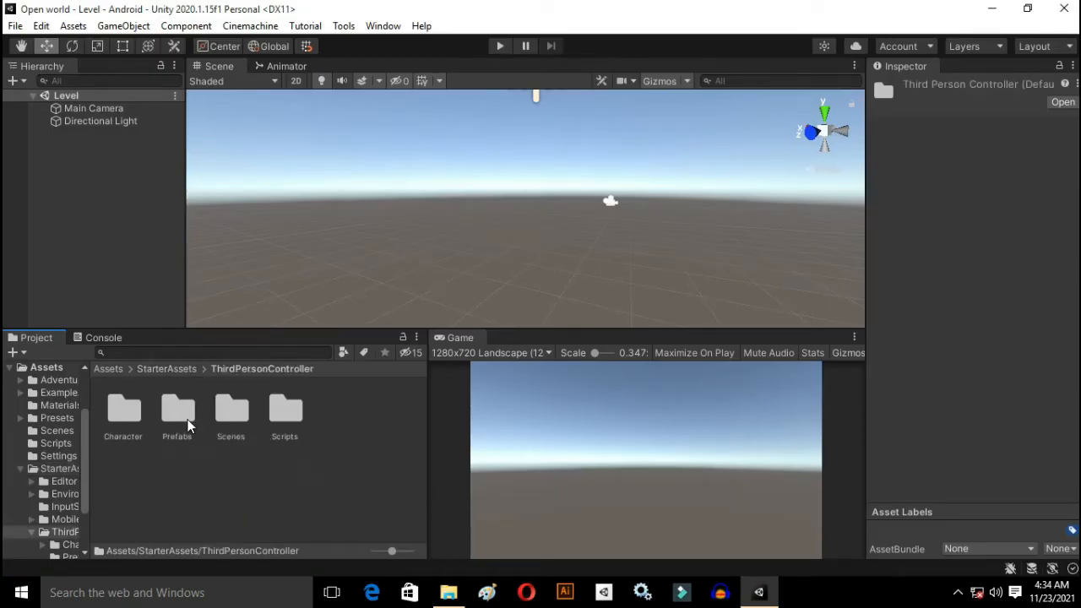
double_click(240, 421)
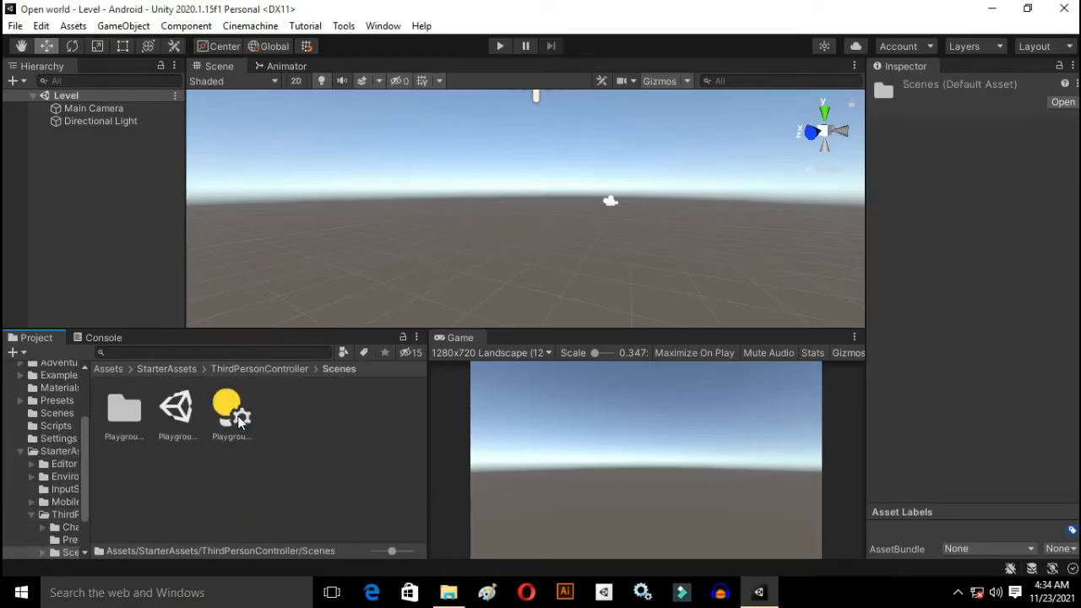
double_click(189, 428)
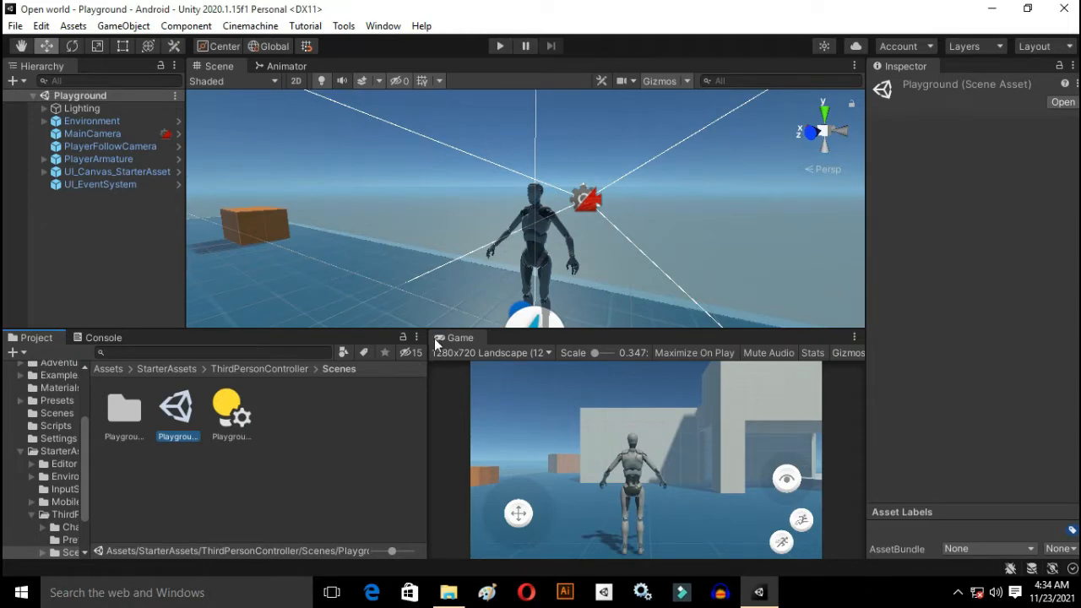
Step: Enlarge the Game view and play-test walking the character, including with the on-screen move joystick, before stopping play mode
drag(425, 354, 306, 350)
drag(368, 330, 366, 178)
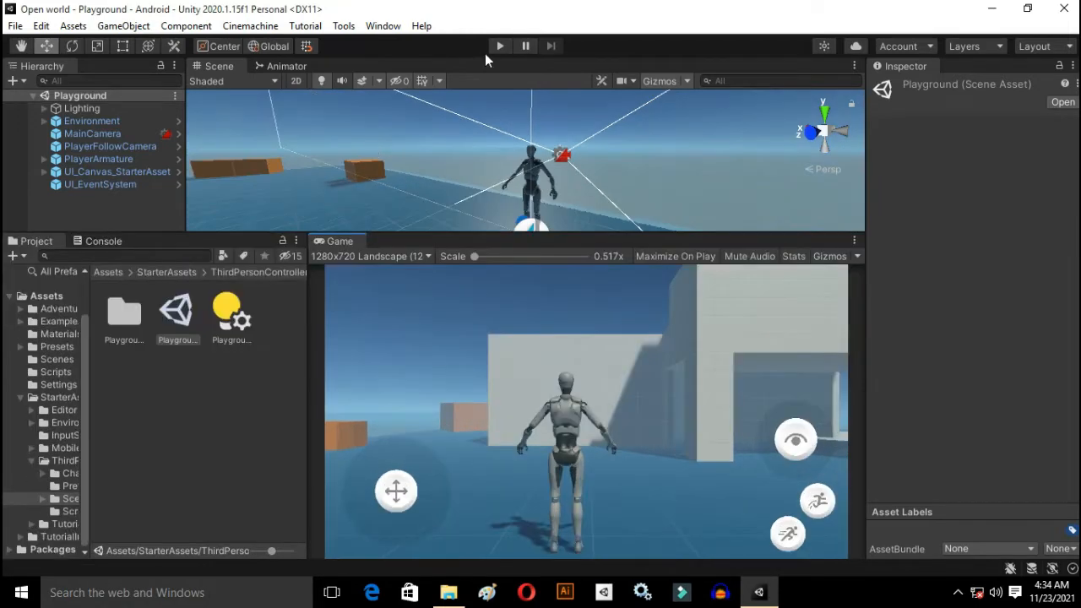
click(500, 48)
key(a)
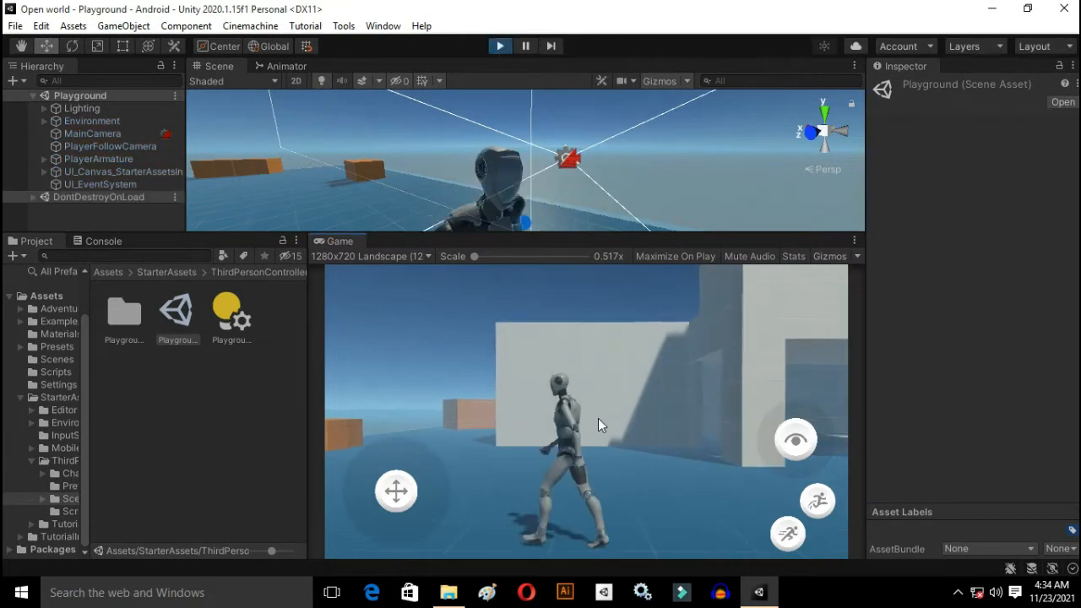
key(d)
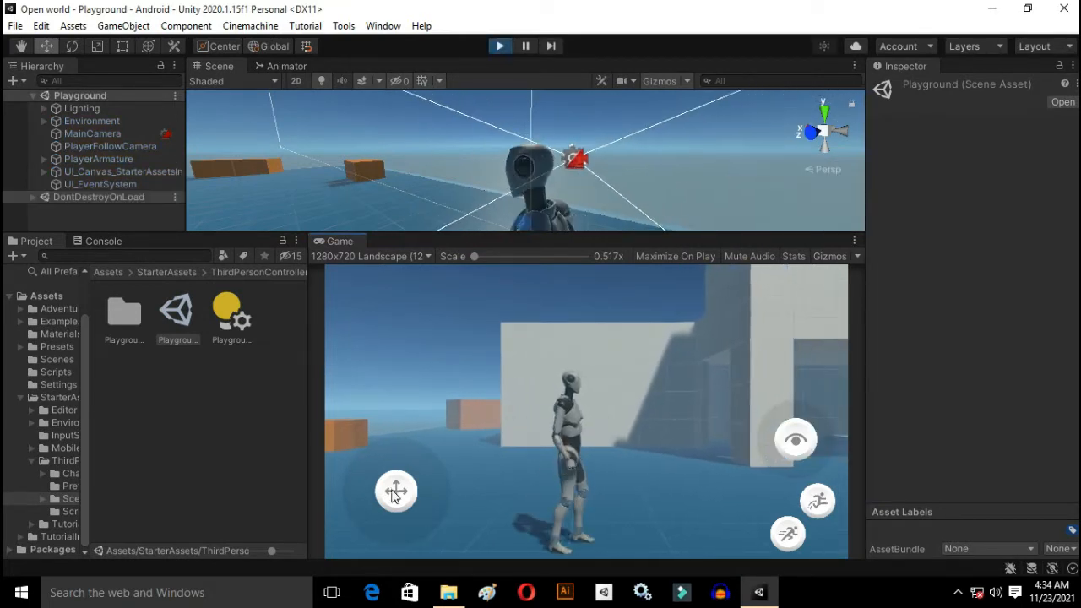
drag(398, 492, 549, 490)
click(501, 46)
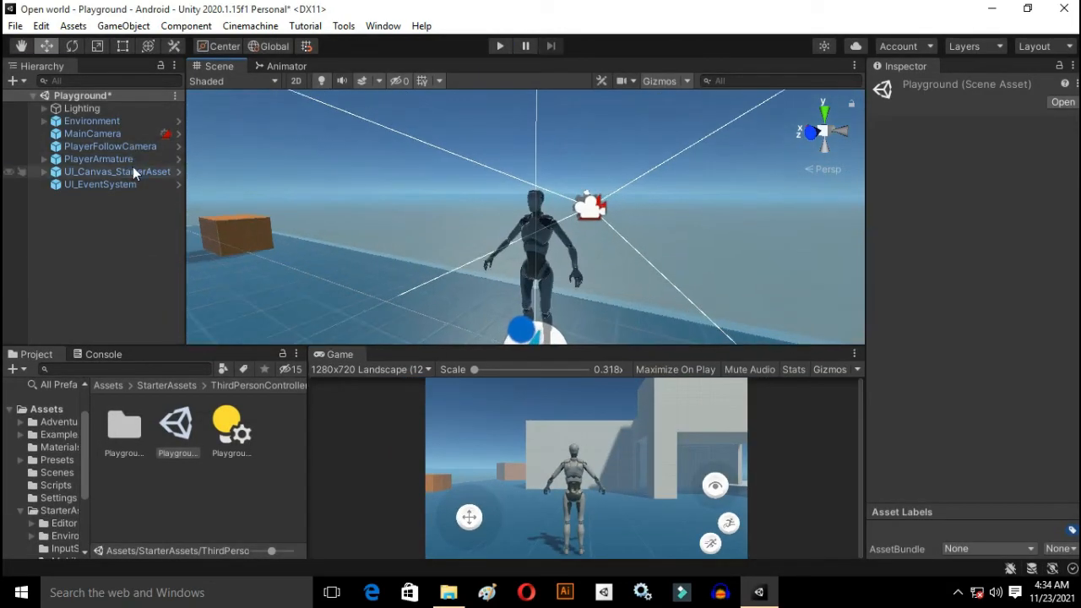
Step: Review the components and child objects of the scene's starter assets UI canvas
click(132, 169)
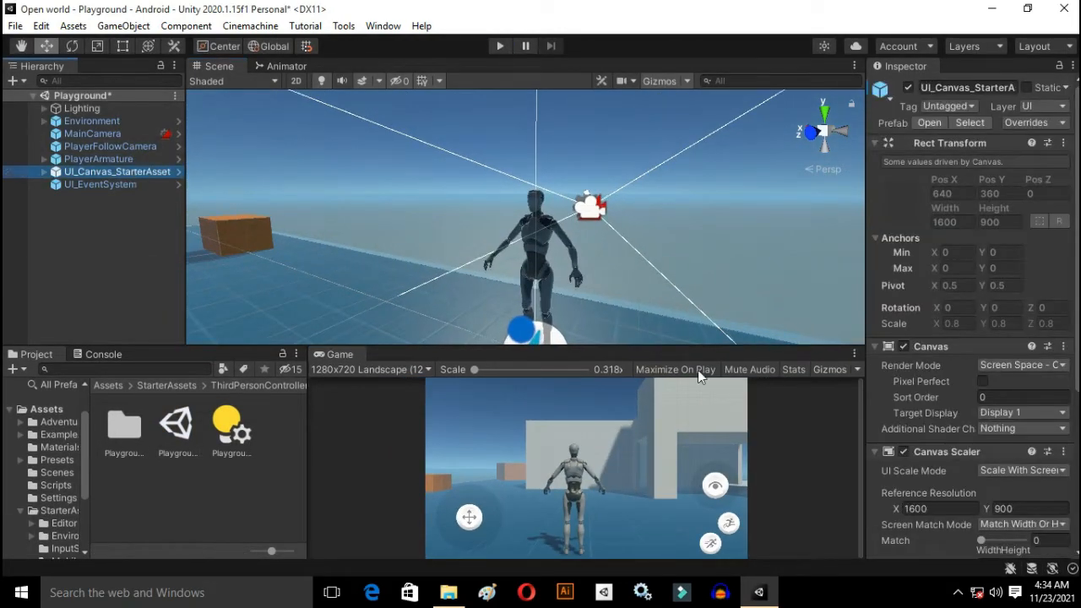
scroll(988, 445, down, 3)
scroll(971, 423, down, 2)
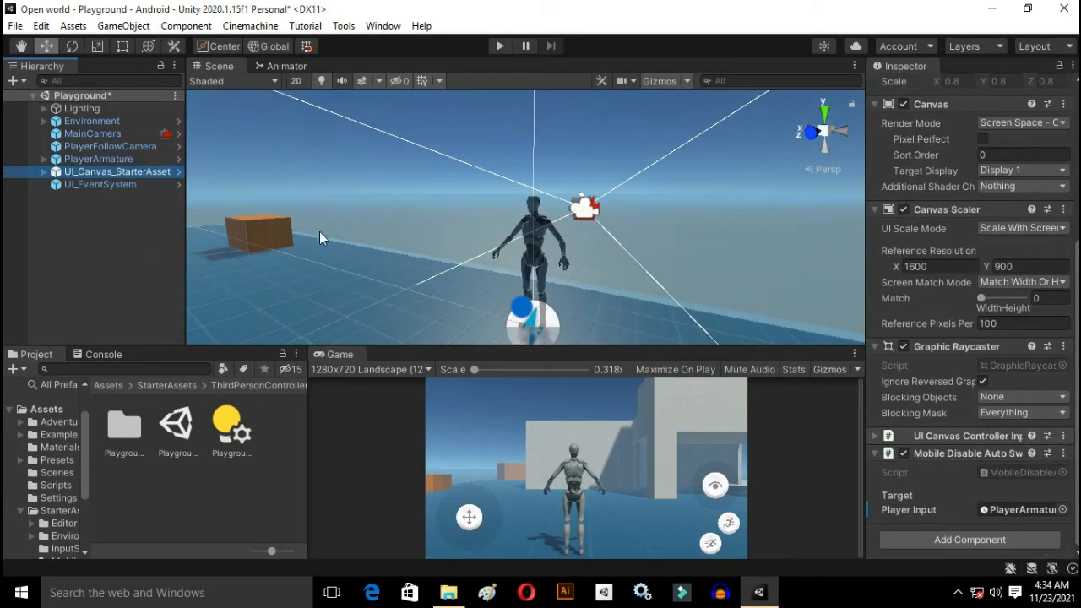
click(44, 171)
click(44, 173)
Step: Check the Pointer Behavior options of UI_EventSystem and the camera settings of PlayerFollowCamera
click(85, 184)
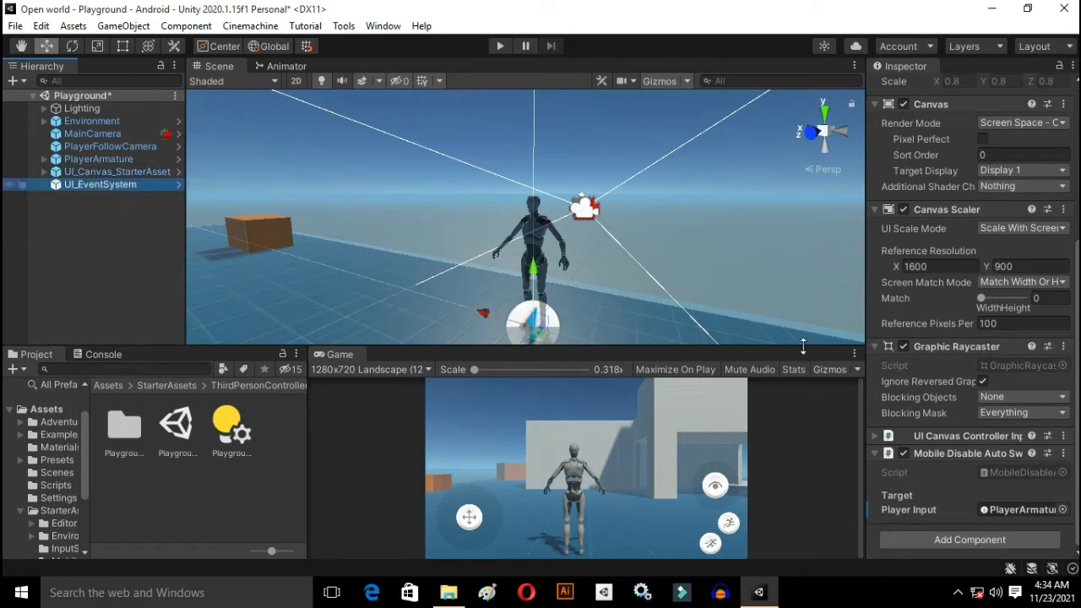
click(1018, 334)
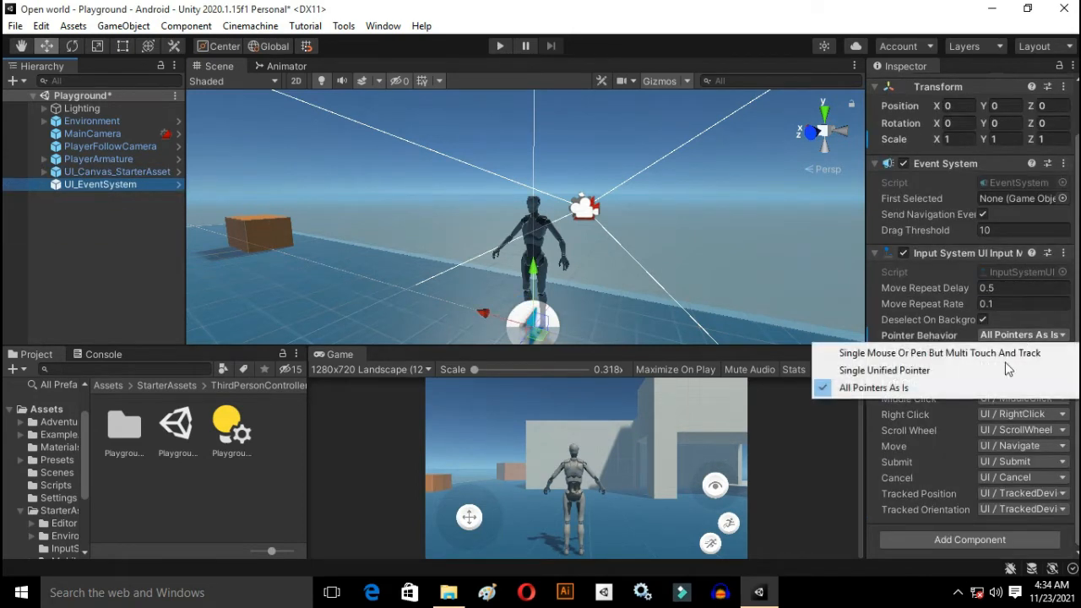
click(111, 148)
click(110, 149)
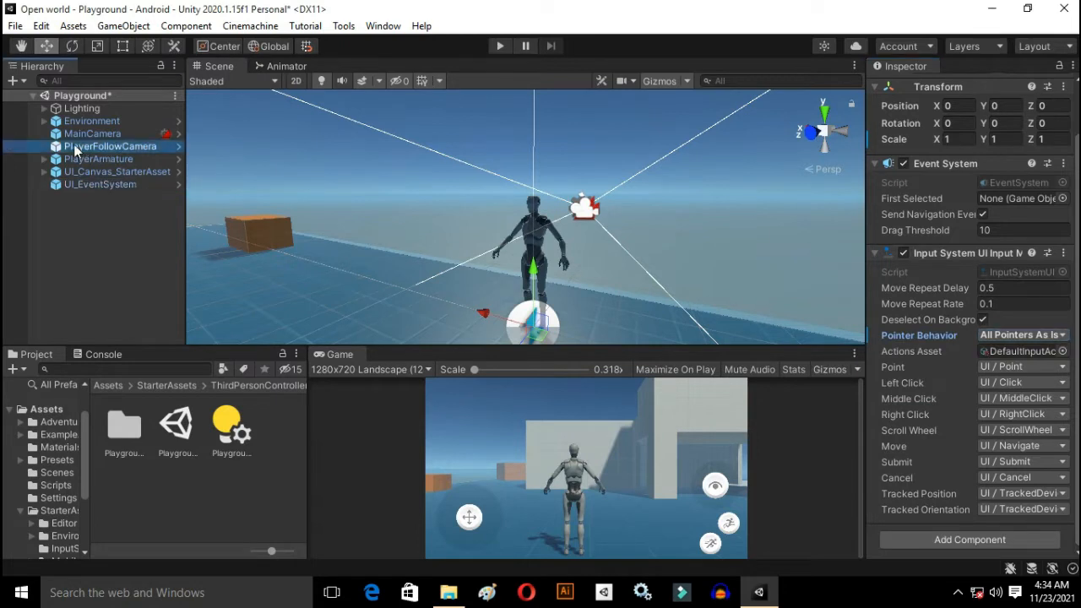
scroll(946, 279, down, 3)
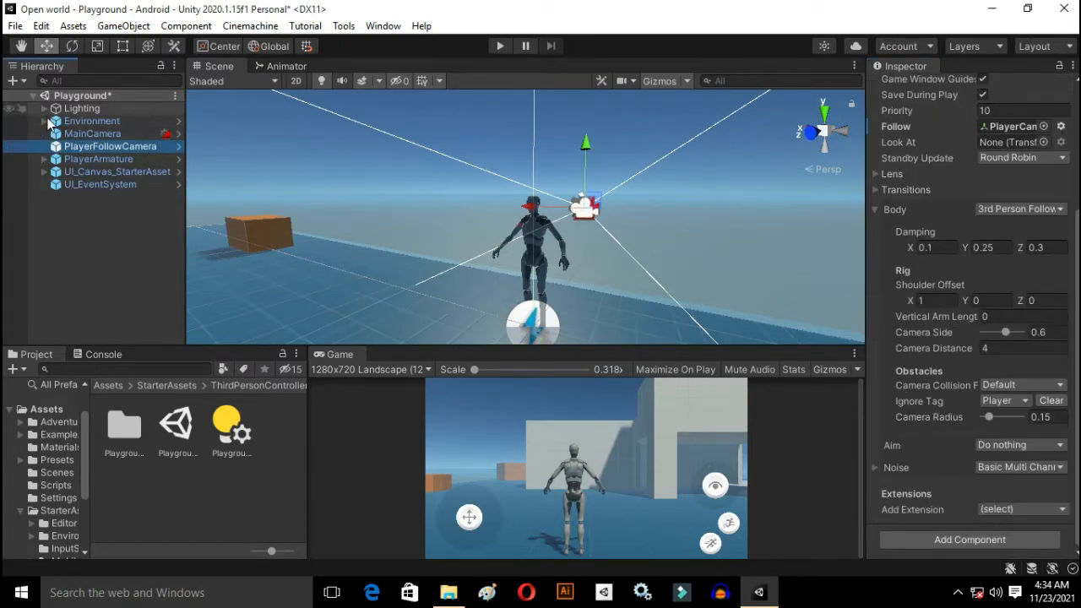
Step: Inspect PlayerArmature's child objects and its Mouse Cursor Settings under Starter Assets Inputs
click(532, 262)
click(532, 262)
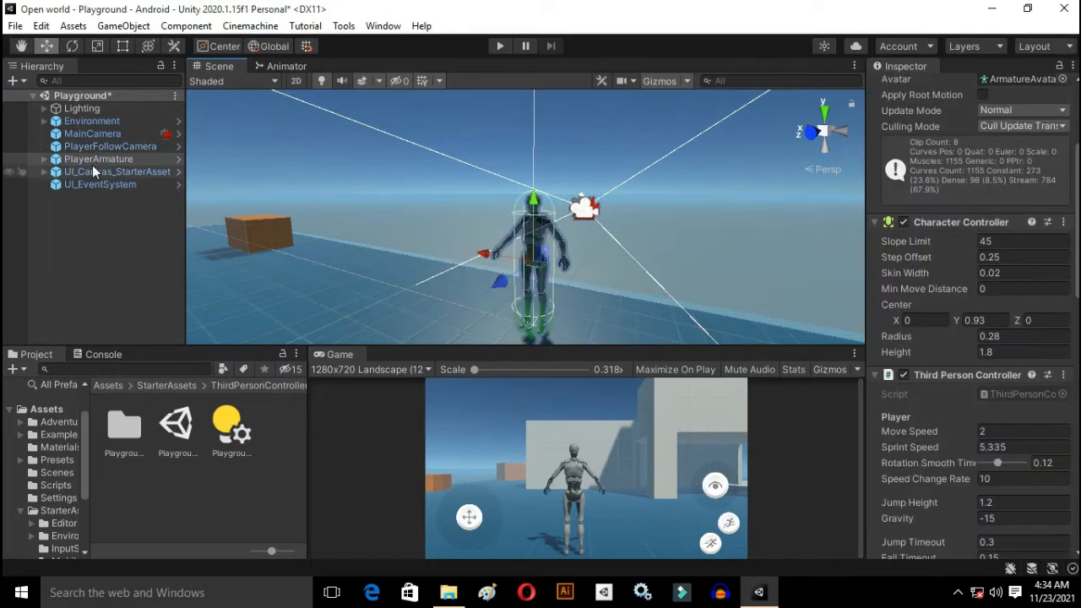
click(47, 159)
click(43, 159)
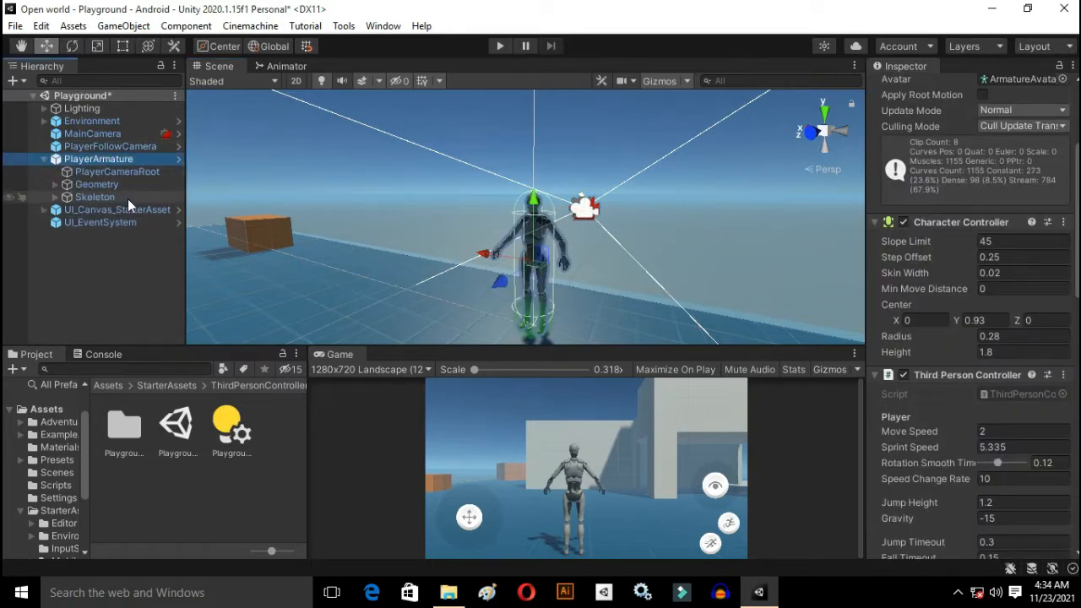
scroll(1027, 426, down, 10)
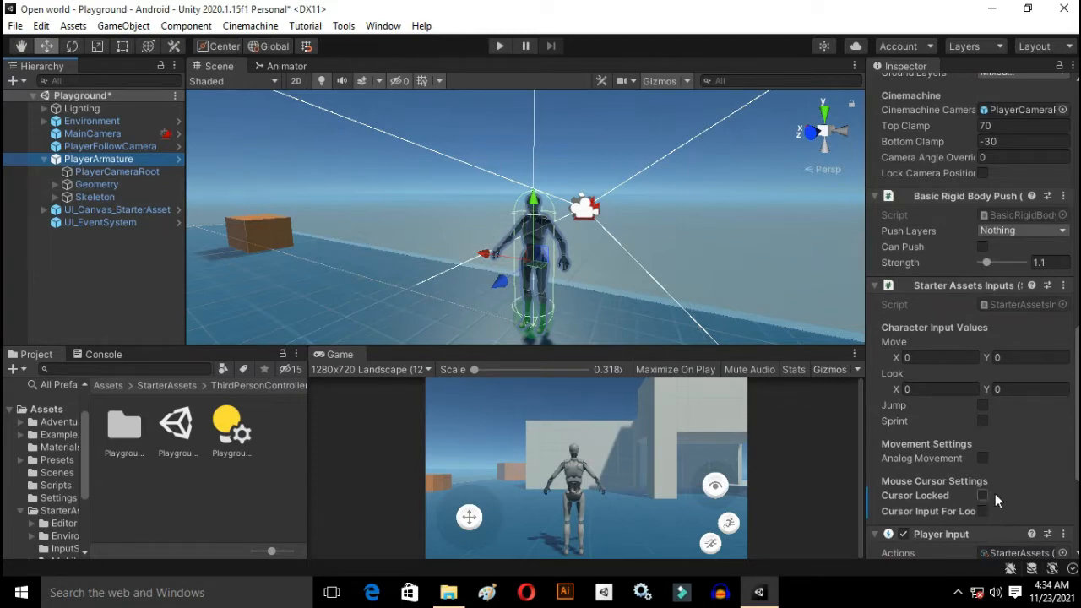
Step: Check the Simulate Touch Input From Mouse or Pen option in the Input Debugger and close the debugger
click(382, 26)
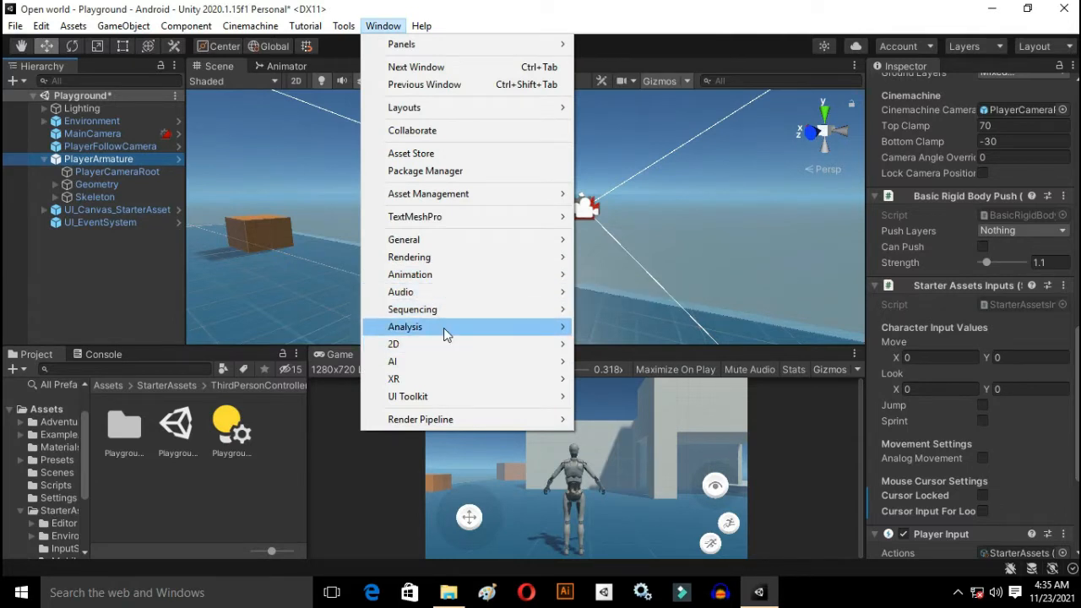
mouse_move(444, 328)
click(633, 426)
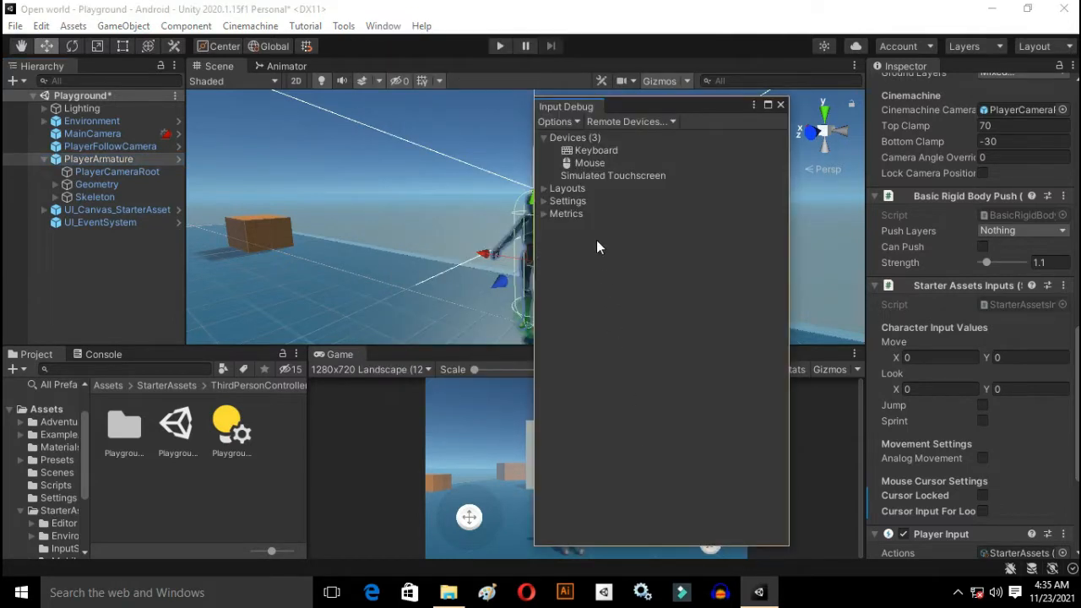
click(552, 121)
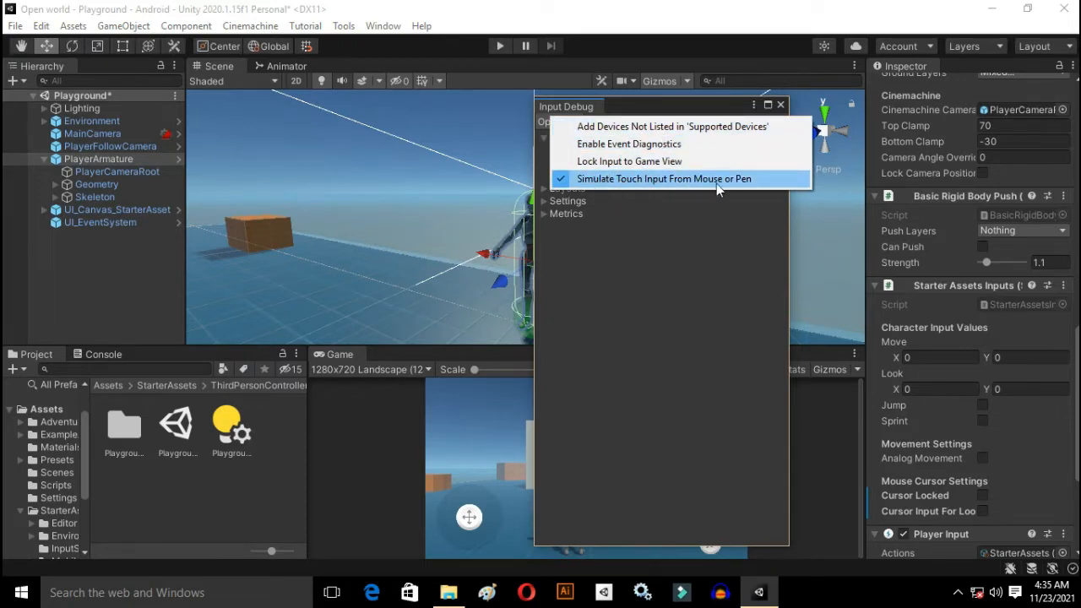
click(712, 94)
click(781, 105)
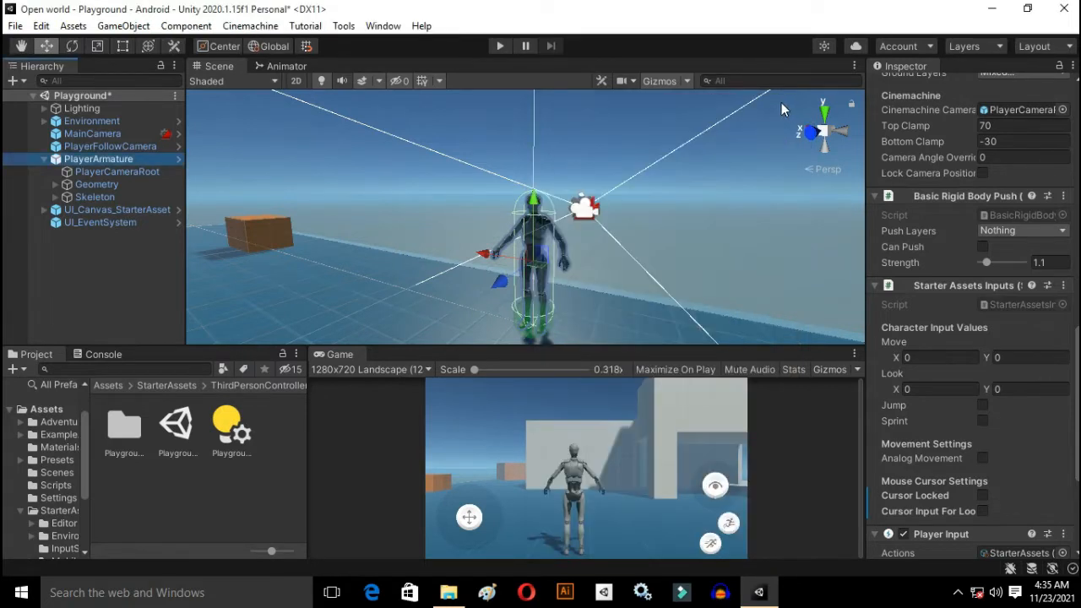
Step: Enlarge the Game view and play-test moving the character and turning the camera with the on-screen touch controls
drag(626, 347, 626, 292)
click(592, 387)
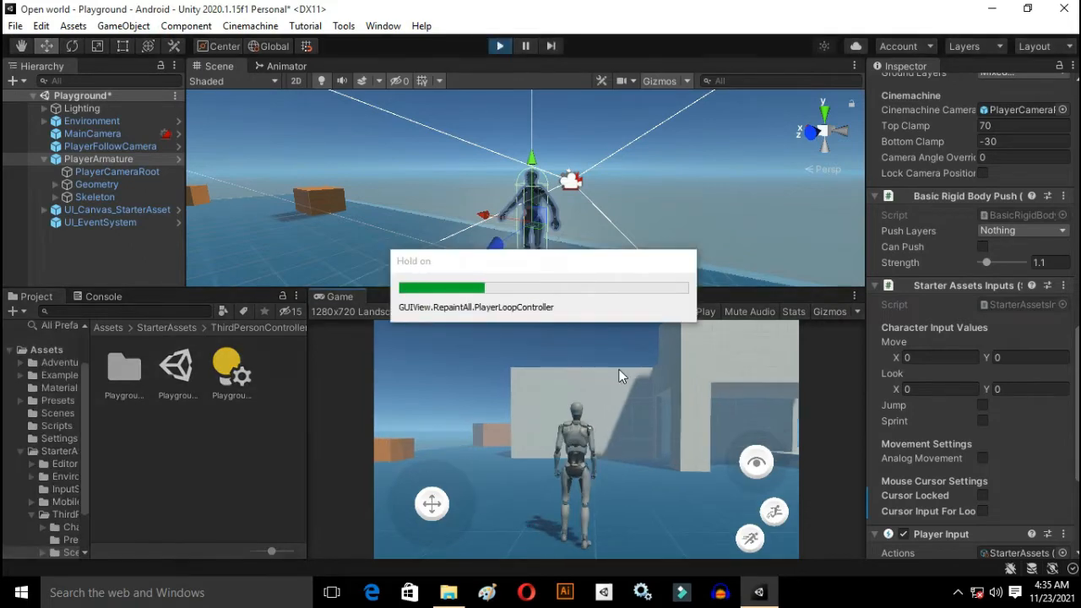
drag(432, 503, 473, 406)
drag(762, 470, 853, 479)
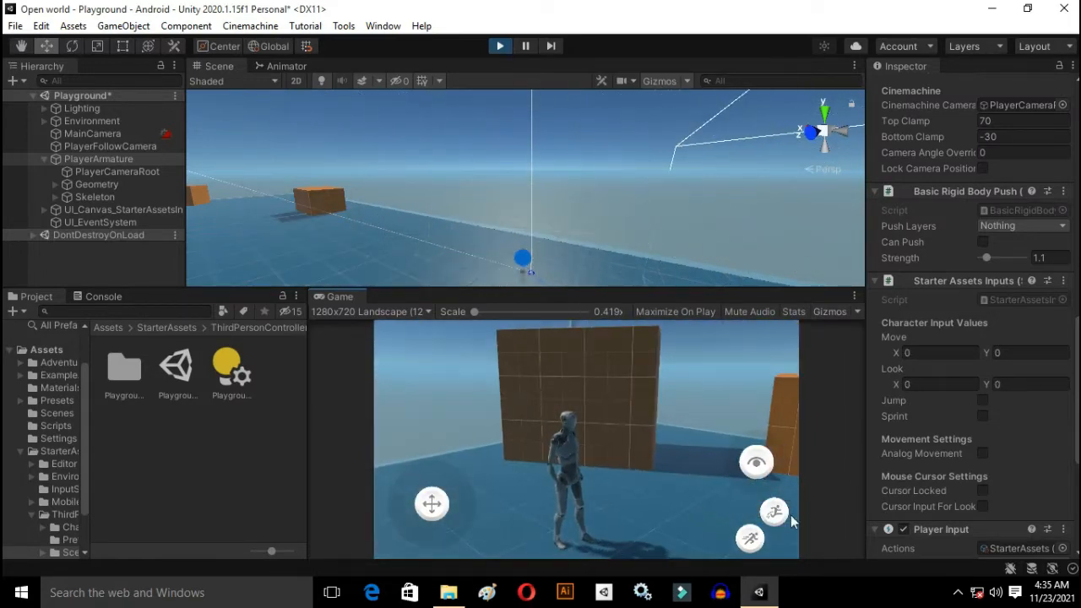
Step: Test the on-screen jump and sprint controls together with the move joystick
click(780, 513)
click(745, 547)
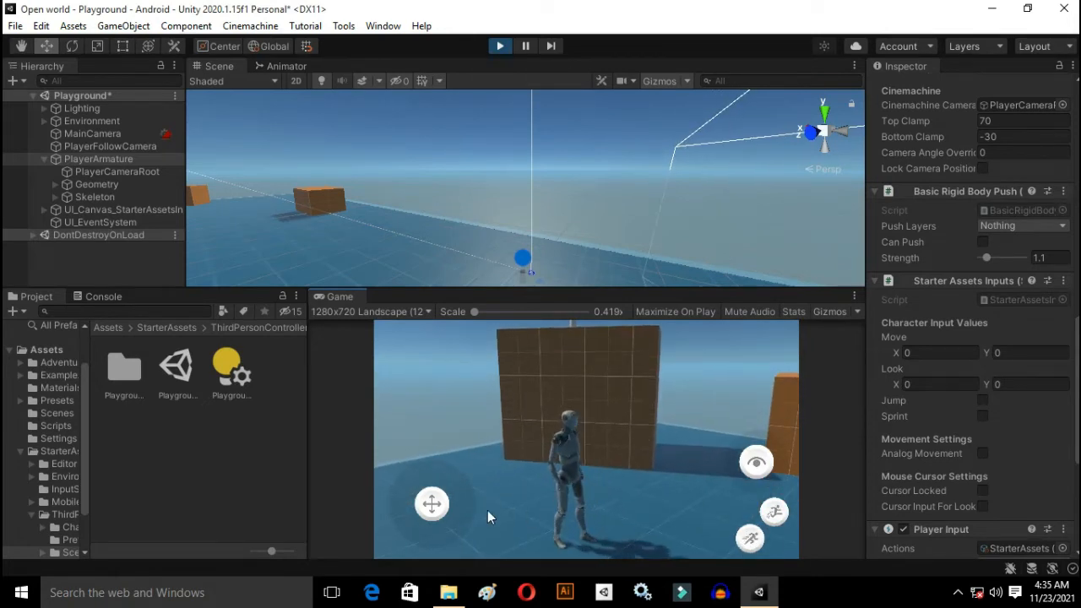
drag(434, 505, 749, 542)
click(749, 541)
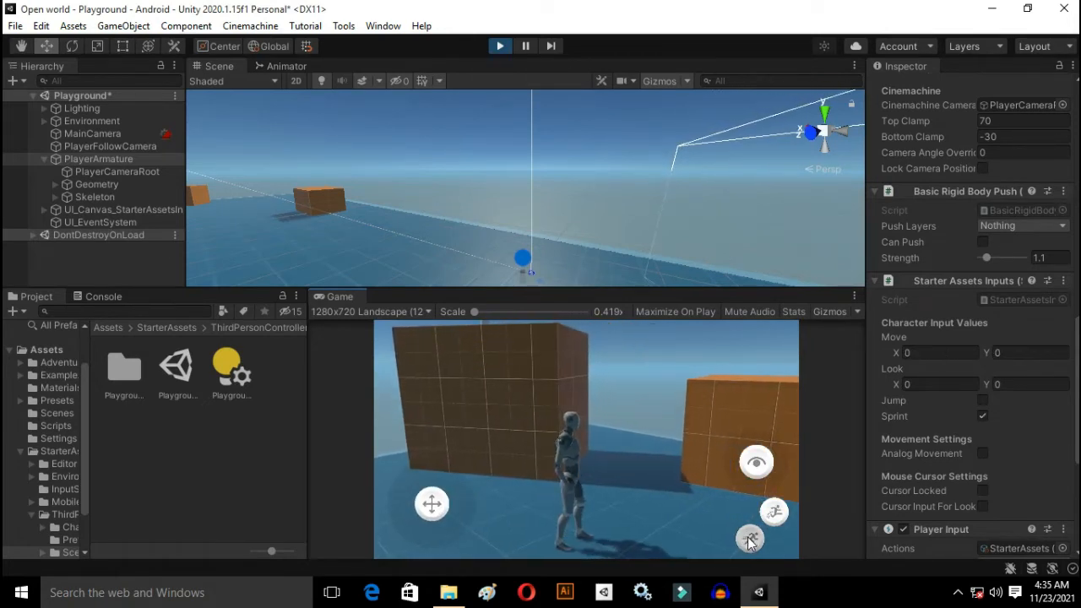
Step: Test orbiting and tilting the camera with the look control, walk the character again and stop play mode
drag(773, 424, 508, 446)
drag(732, 459, 761, 510)
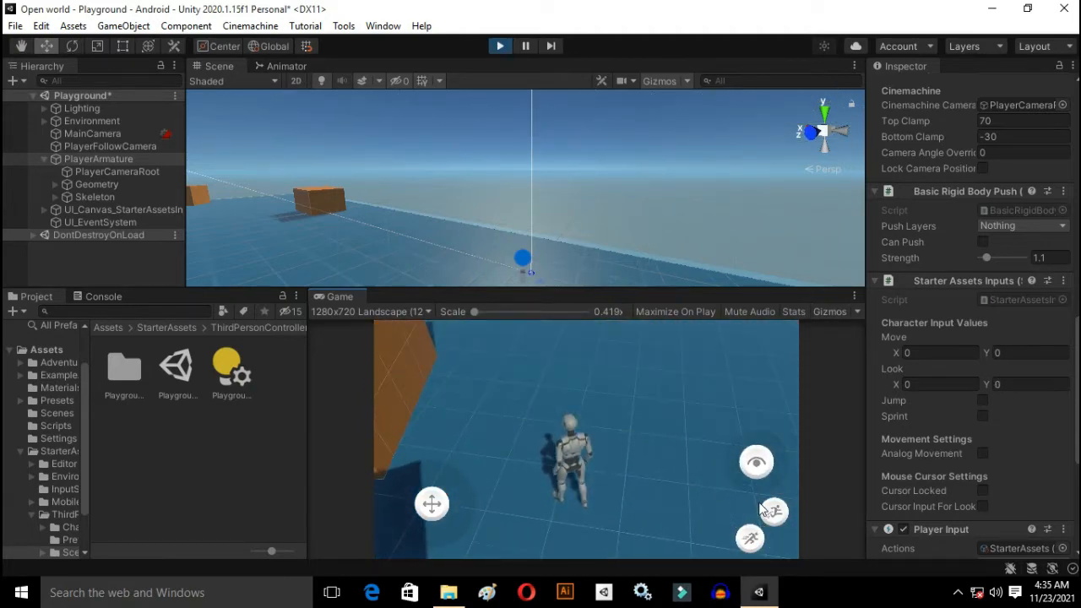
drag(755, 471, 750, 404)
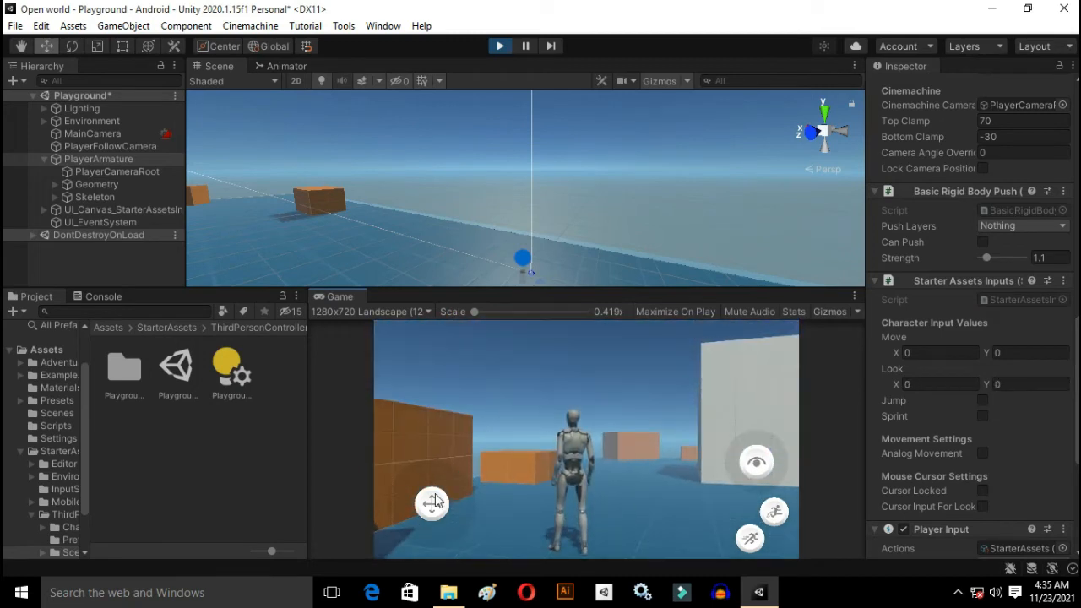
drag(433, 502, 542, 418)
click(501, 46)
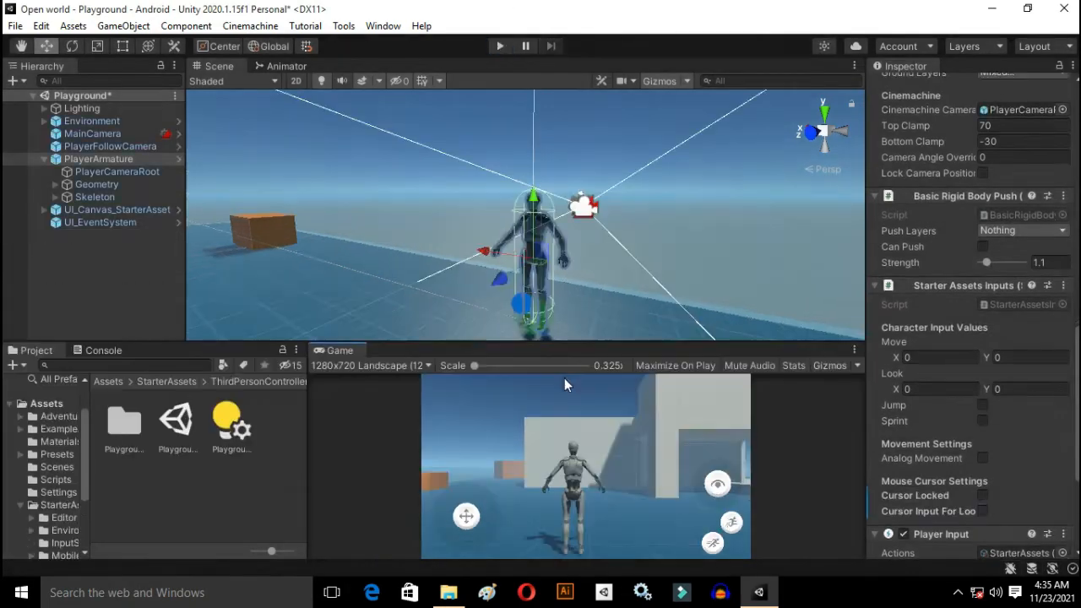
Step: Widen the Project window and open the Prefabs folder of the Adventure_Character assets
click(492, 249)
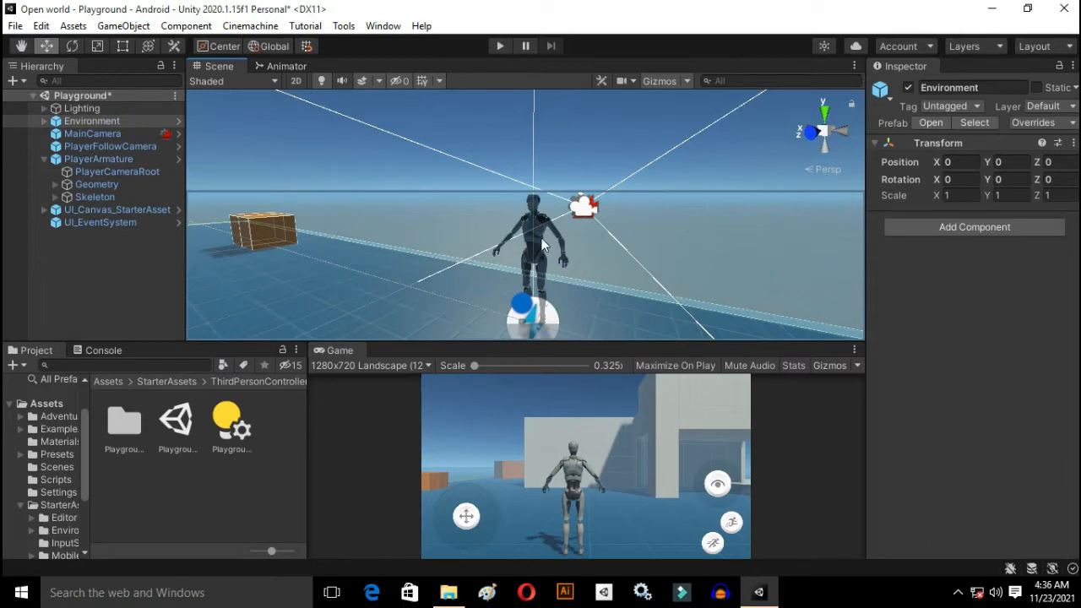
right_drag(586, 252, 1027, 294)
key(w)
key(d)
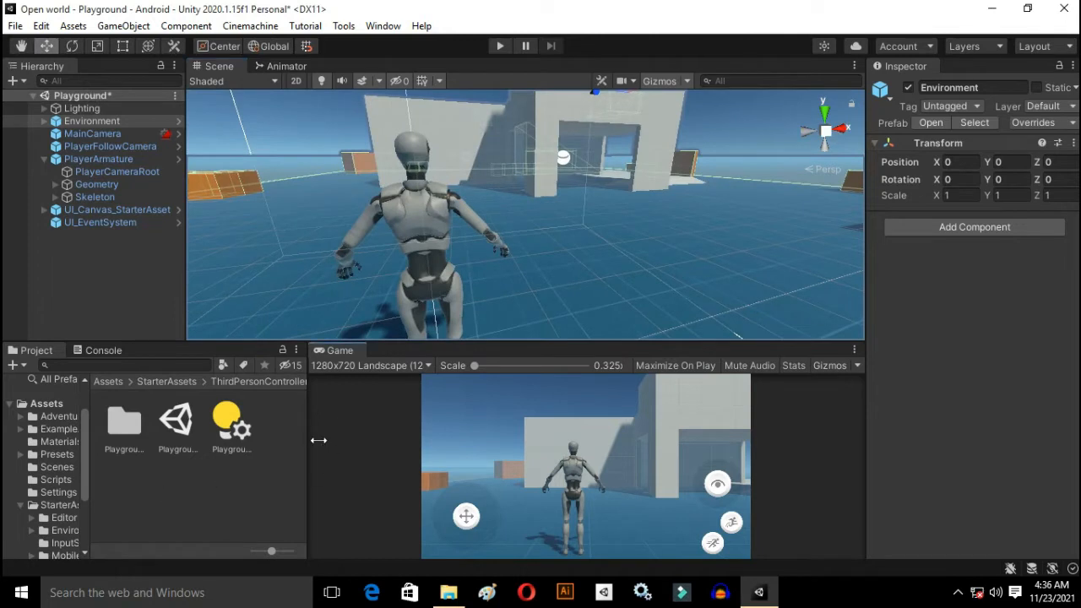
drag(318, 440, 495, 440)
click(377, 472)
key(BackSpace)
key(BackSpace)
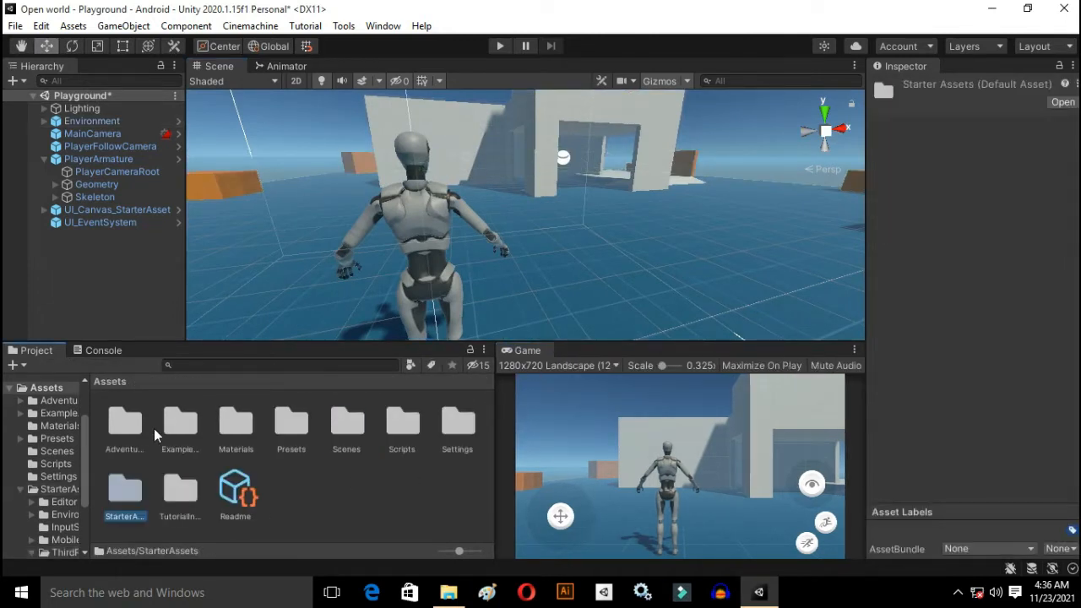
double_click(132, 427)
double_click(229, 426)
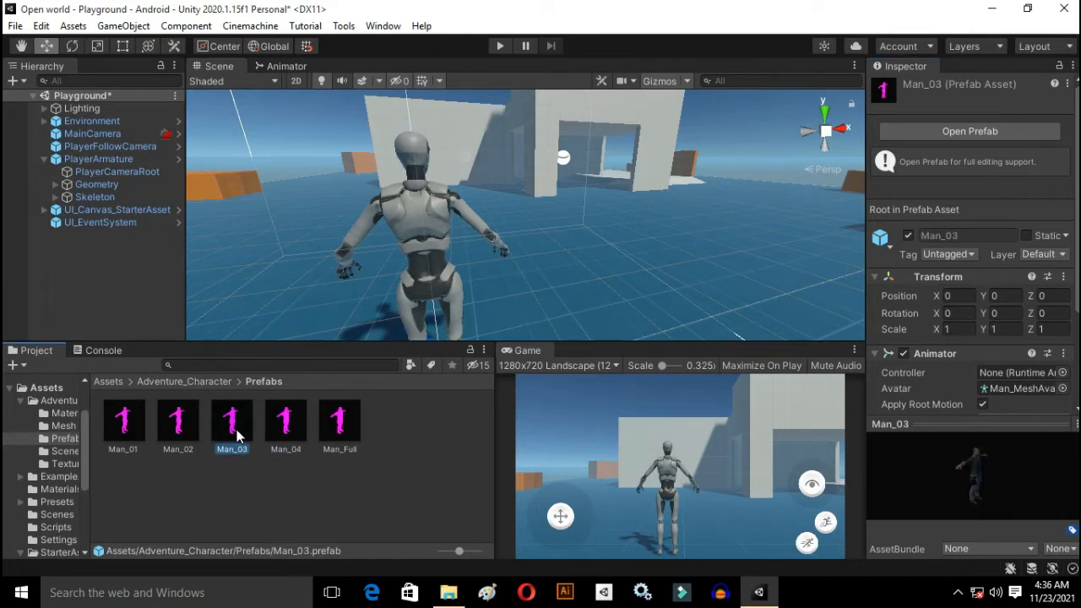
drag(238, 435, 583, 335)
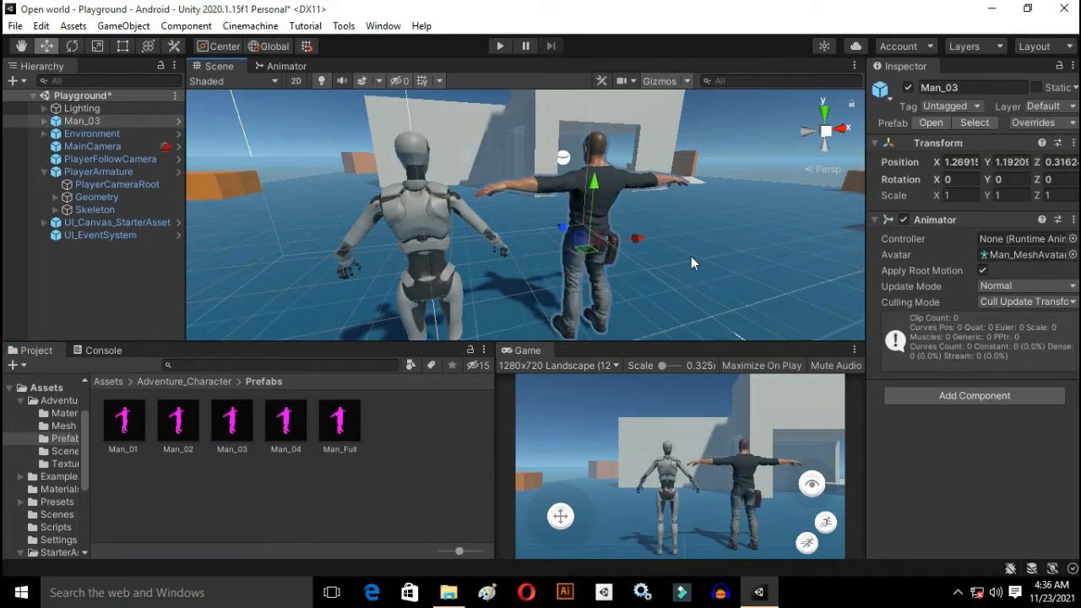
right_drag(691, 256, 275, 166)
key(w)
key(d)
key(Delete)
Step: Place the Man_04 prefab in the scene near the player character
drag(290, 431, 592, 335)
right_drag(686, 252, 498, 351)
key(w)
key(d)
key(s)
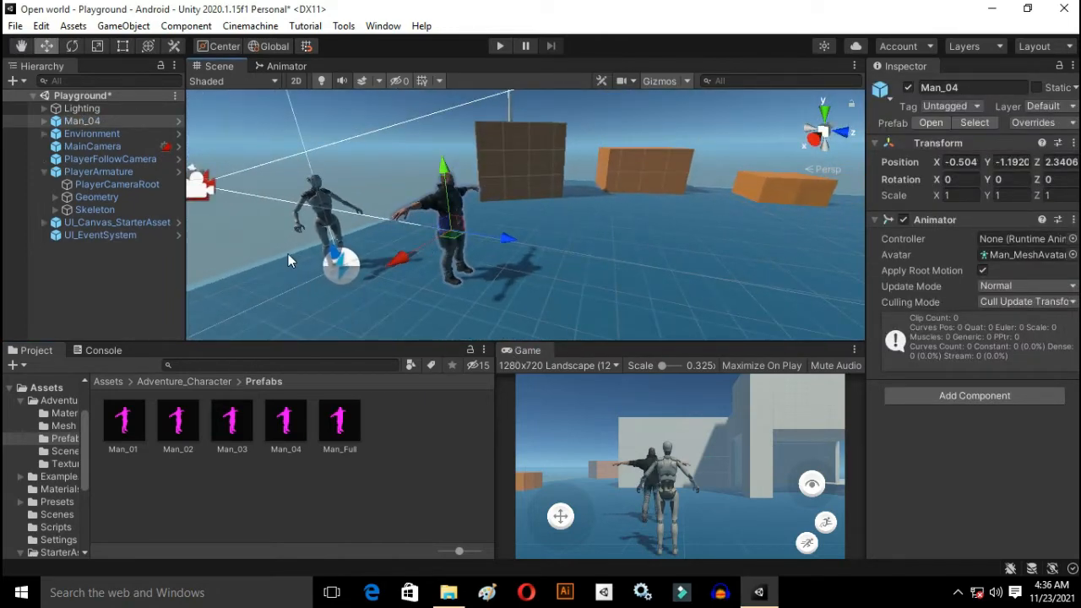
Step: Completely unpack the Man_04 and PlayerArmature prefab instances
right_click(70, 120)
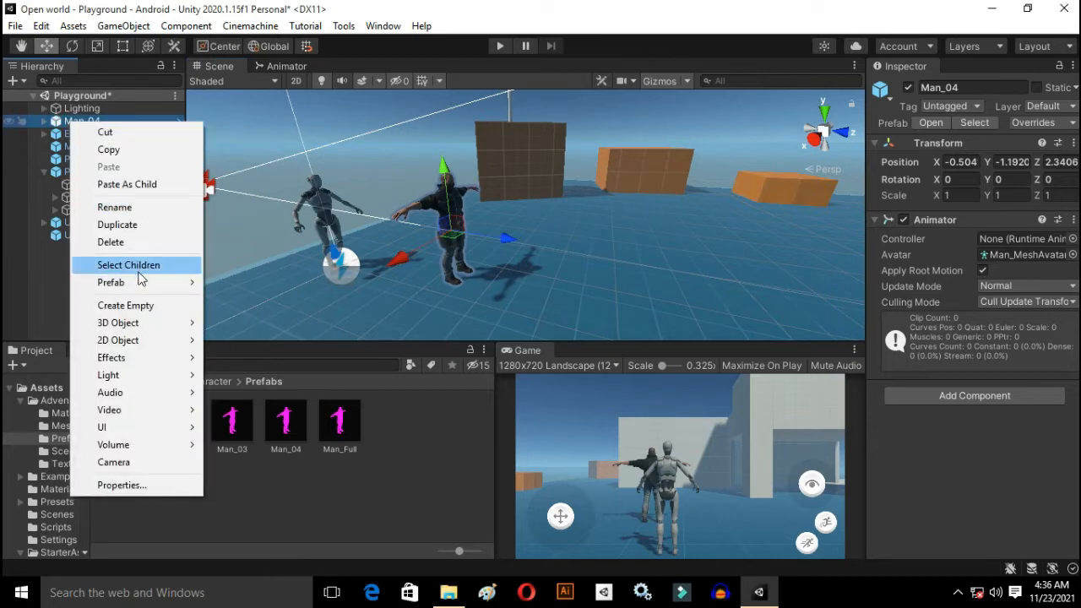
mouse_move(142, 283)
click(331, 367)
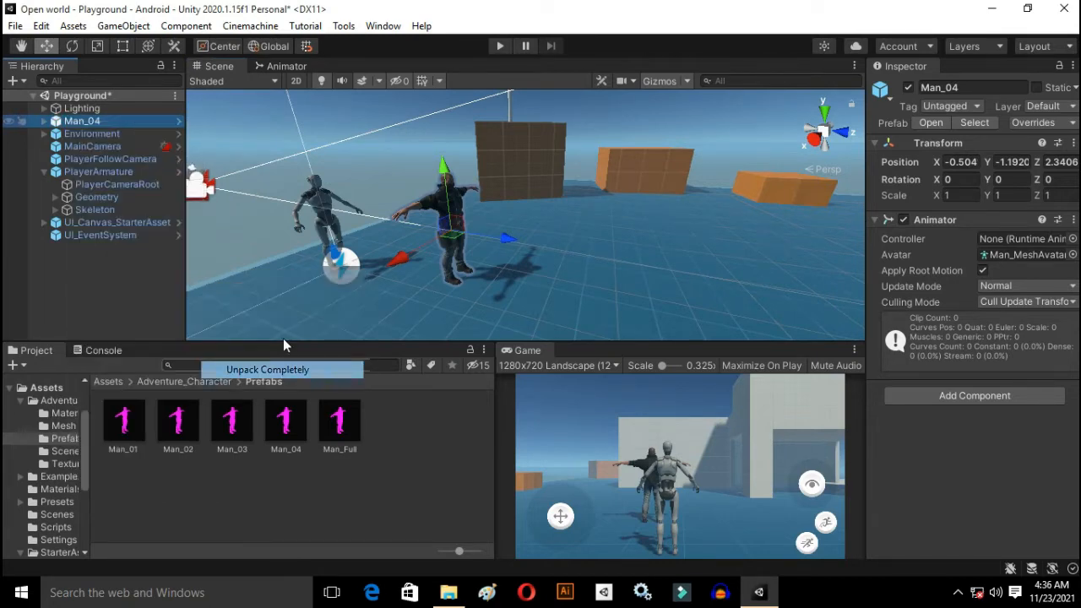
click(97, 159)
right_click(98, 171)
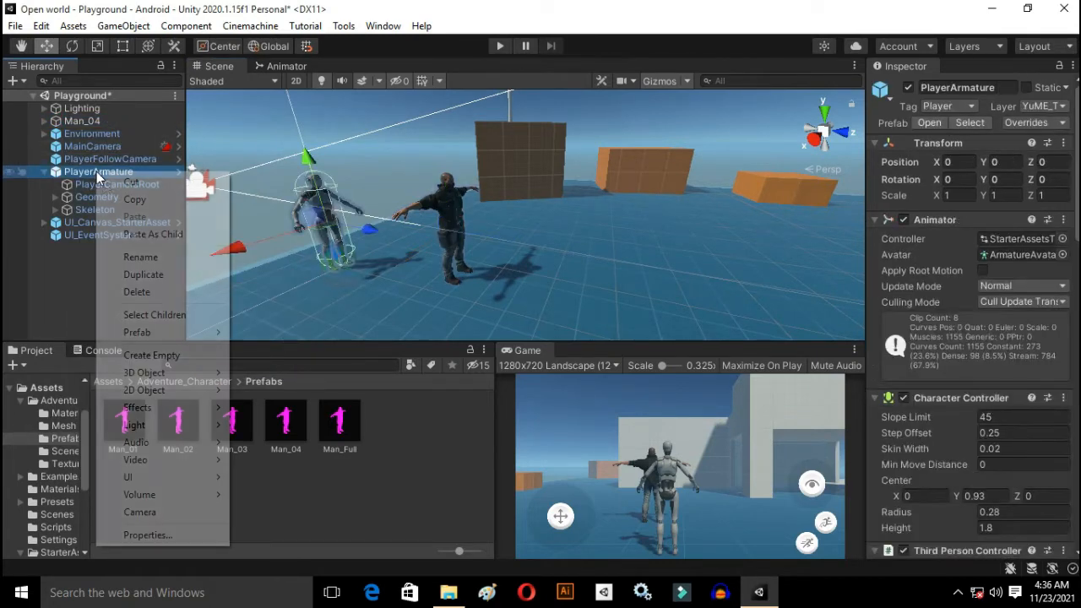
mouse_move(210, 332)
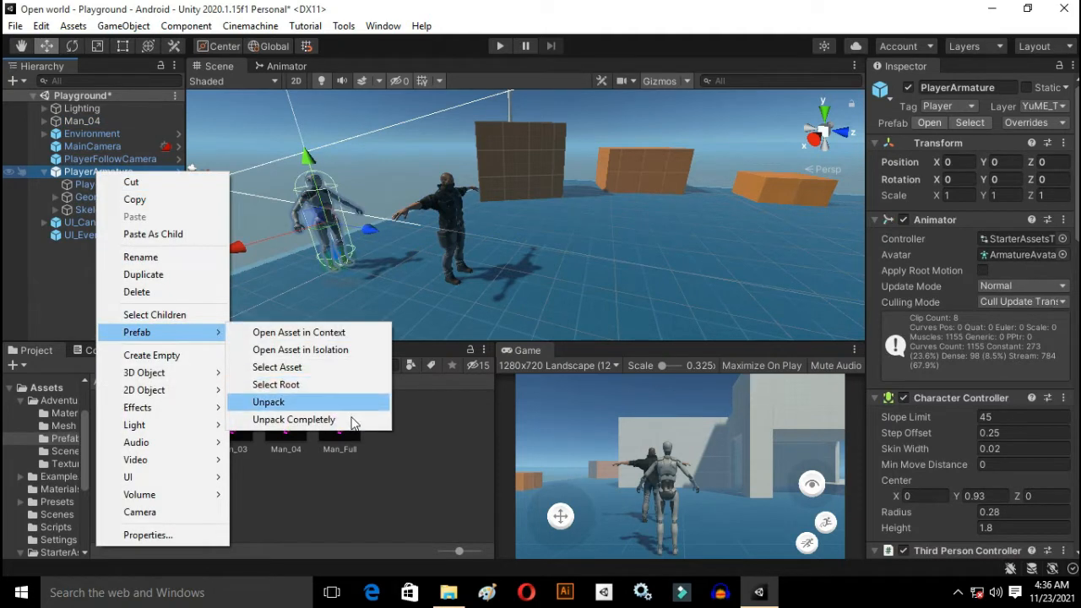
click(354, 420)
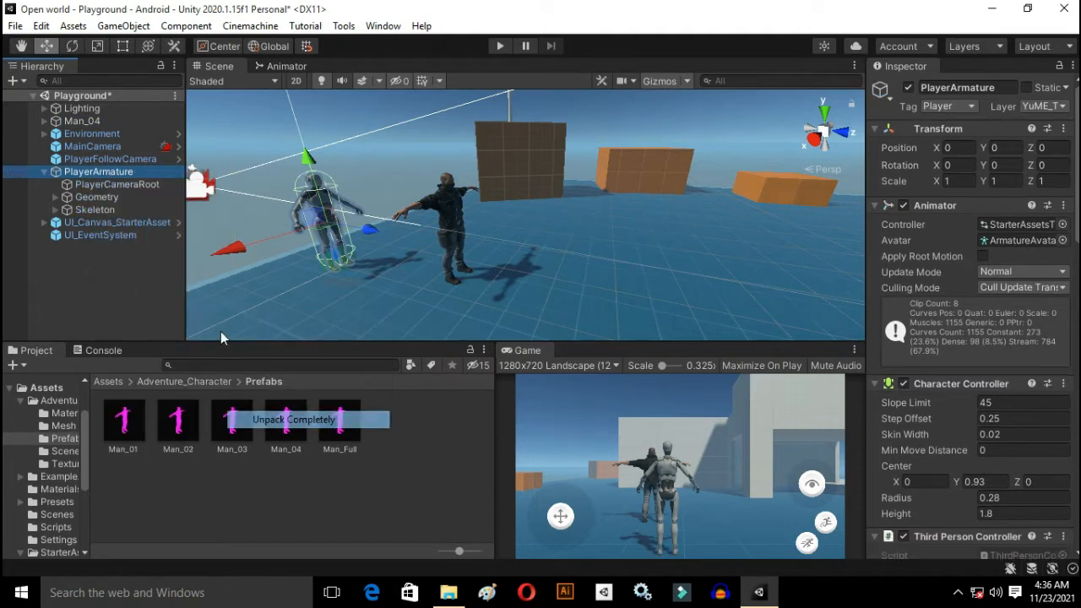
Step: Move Man_04 onto the player armature so both bodies overlap, at about X -0.027 and Z 0.01
click(448, 218)
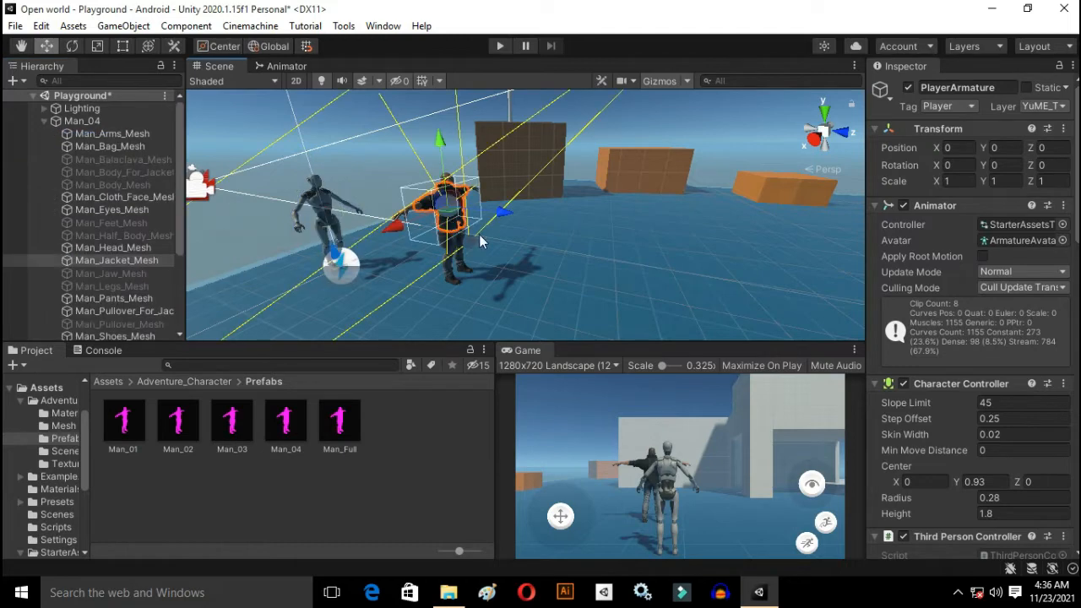
click(25, 124)
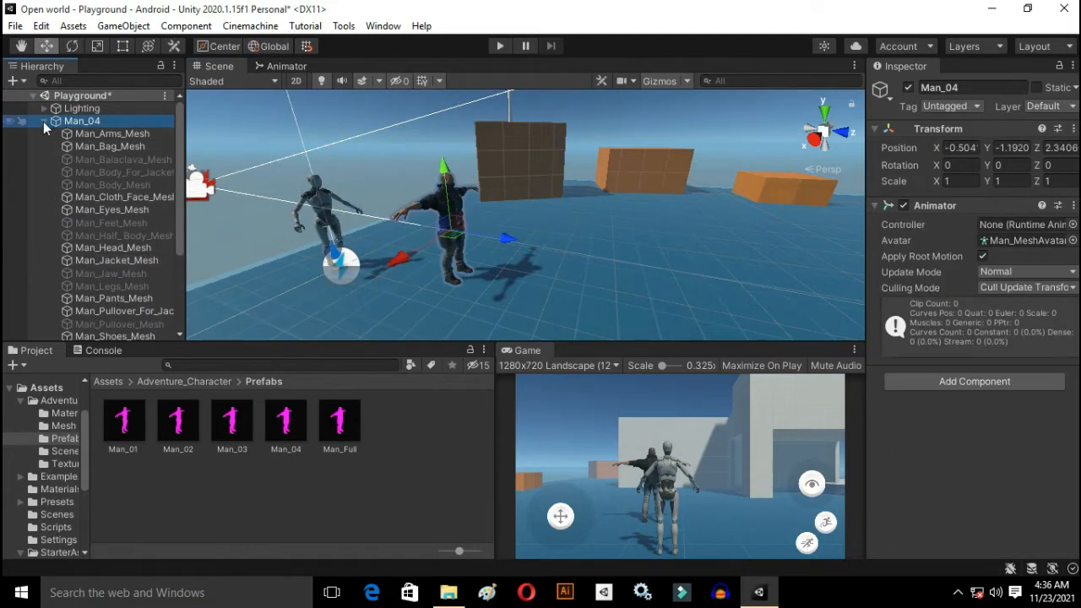
click(44, 121)
drag(481, 246, 251, 242)
key(ctrl+z)
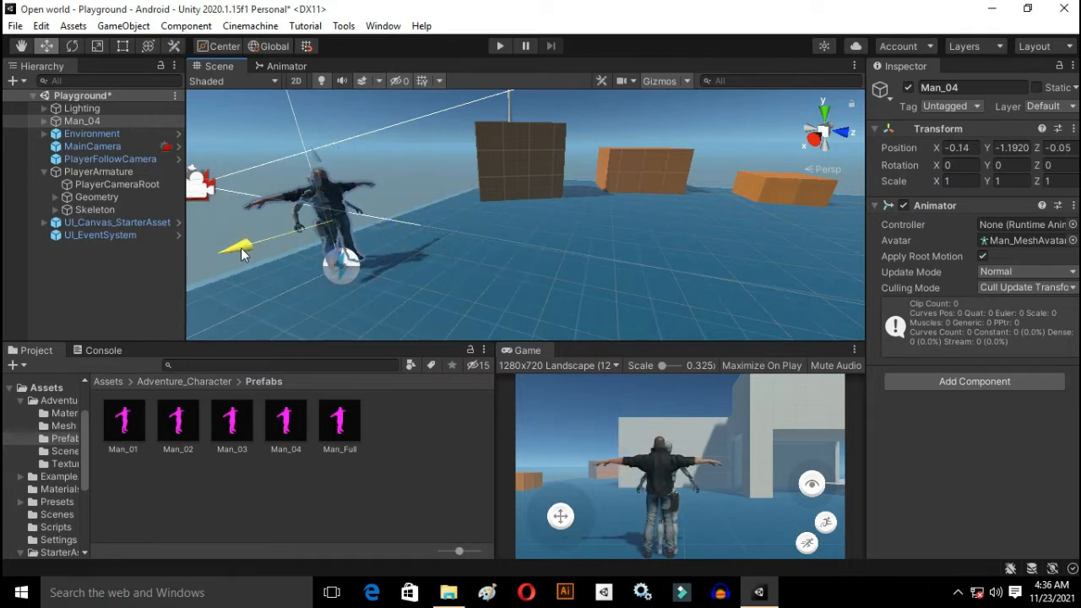
drag(237, 250, 361, 249)
right_drag(412, 231, 85, 179)
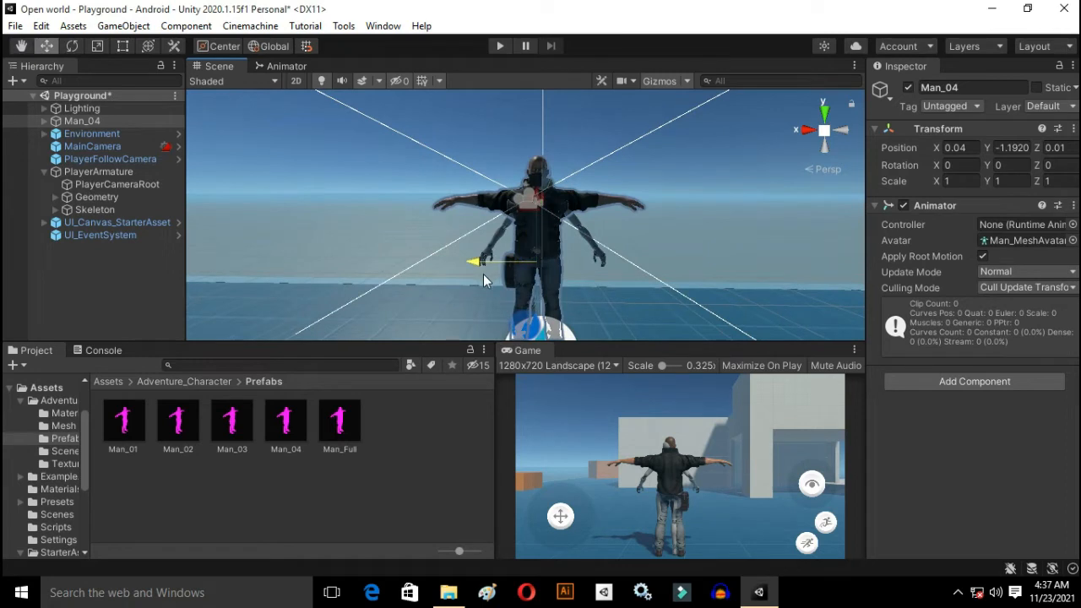
drag(483, 274, 491, 276)
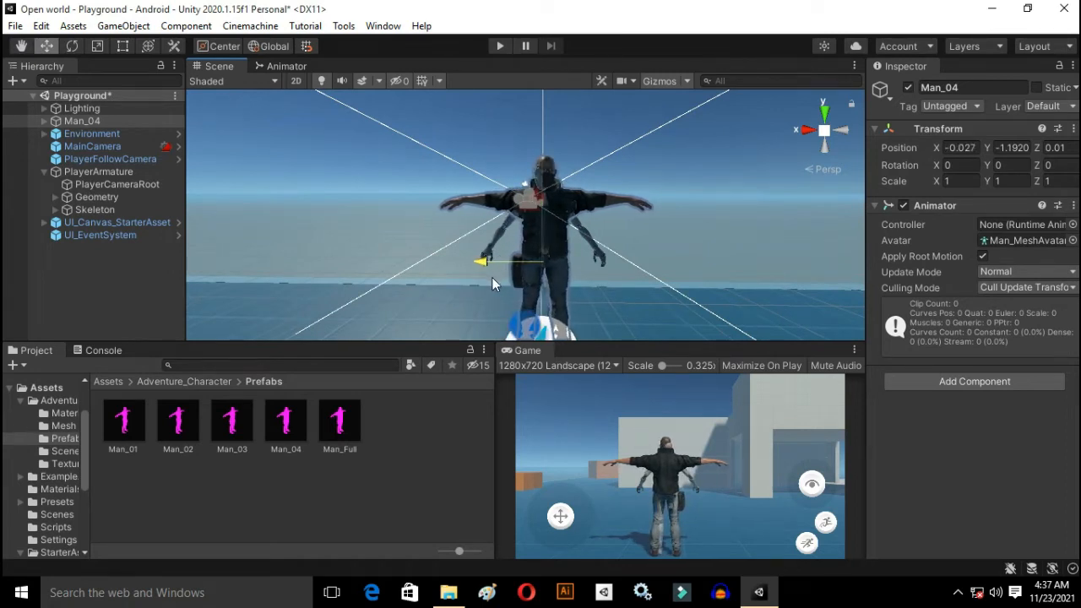
Step: Make Man_04 a child of PlayerArmature, between Geometry and Skeleton
right_drag(514, 280, 1072, 287)
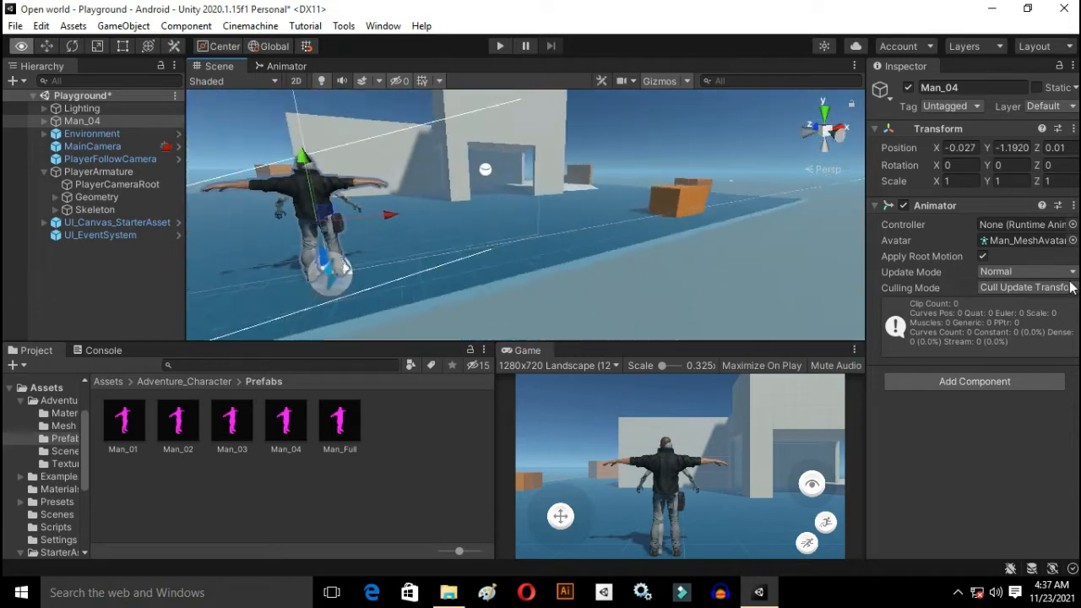
right_drag(645, 242, 405, 186)
key(w)
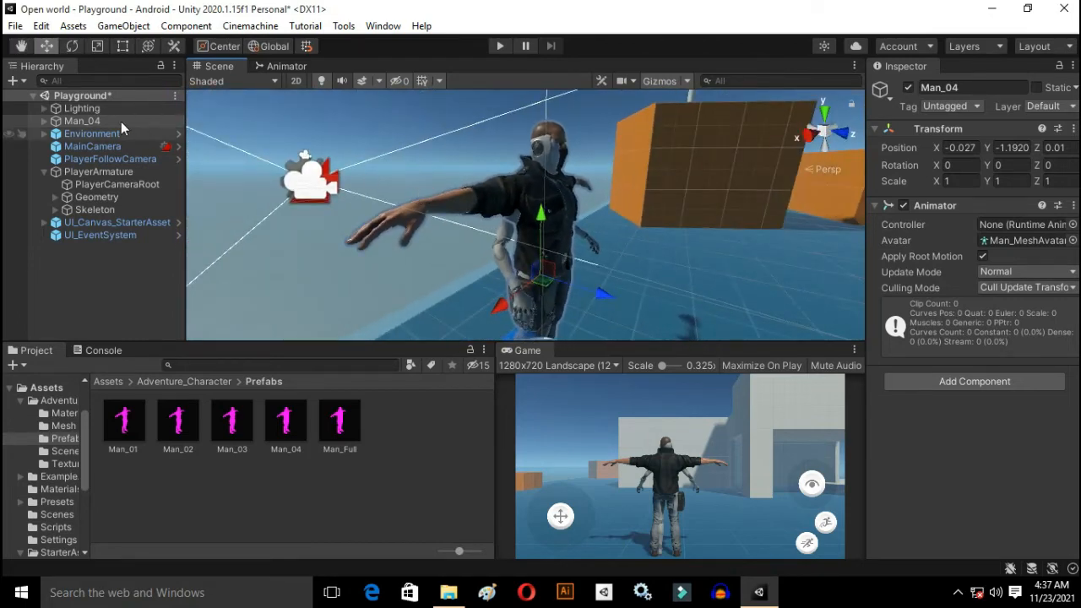
drag(89, 122, 112, 204)
click(116, 208)
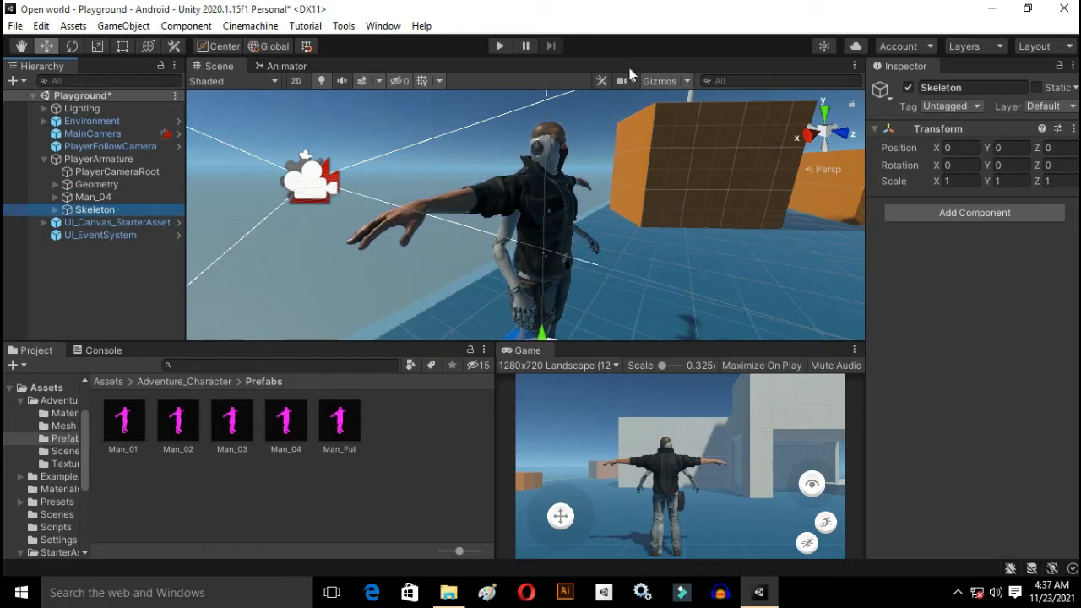
click(909, 88)
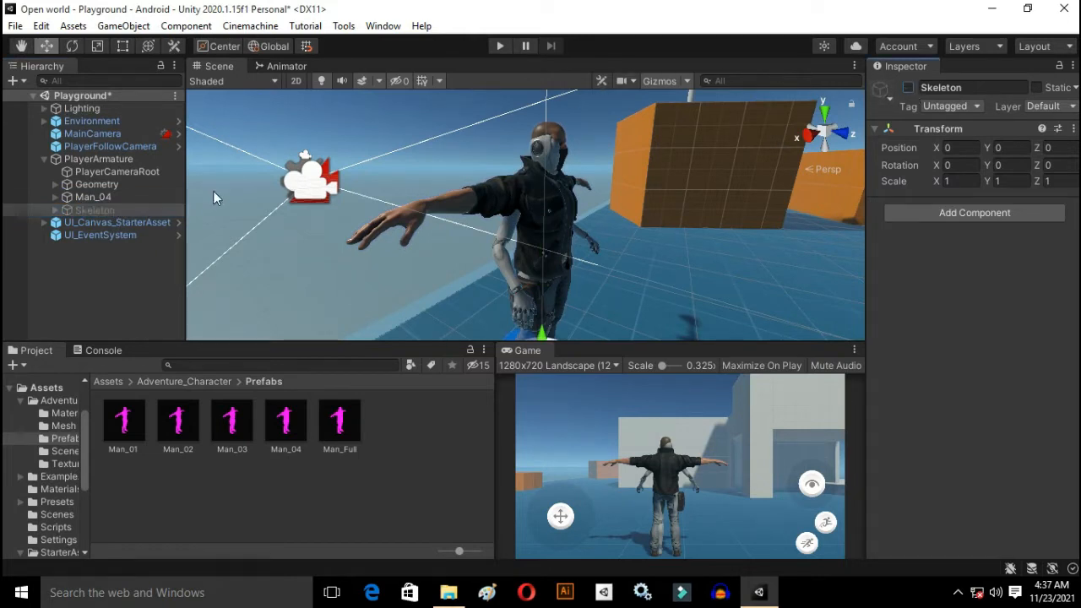
click(909, 88)
Step: Deactivate the Geometry object under PlayerArmature to hide the original robot body
click(112, 185)
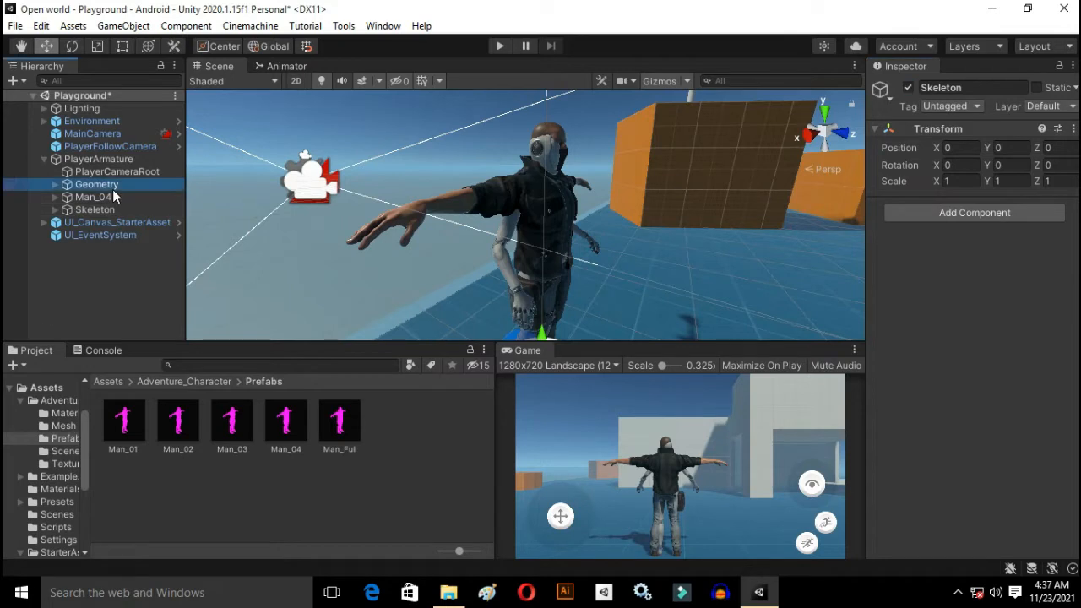
click(909, 88)
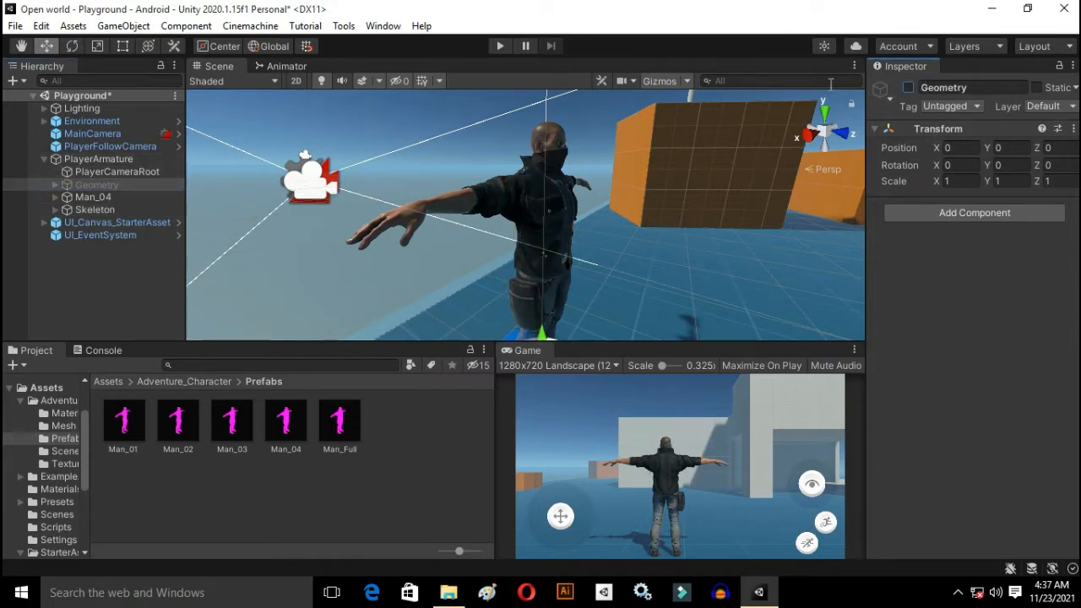
Step: Set the avatar of the PlayerArmature Animator to Man_MeshAvatar
click(123, 171)
click(123, 159)
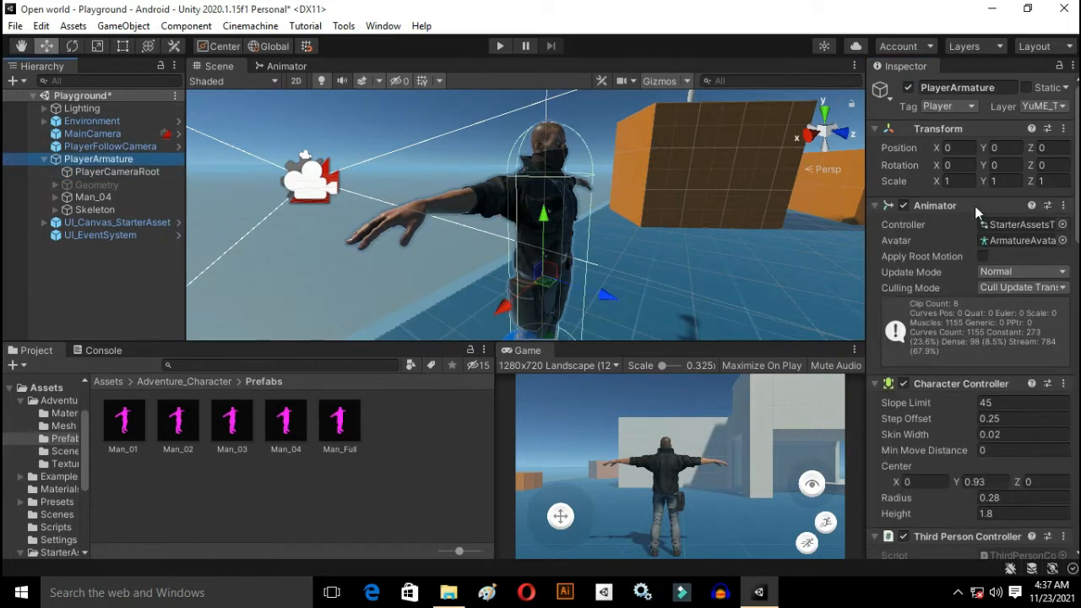
click(1063, 240)
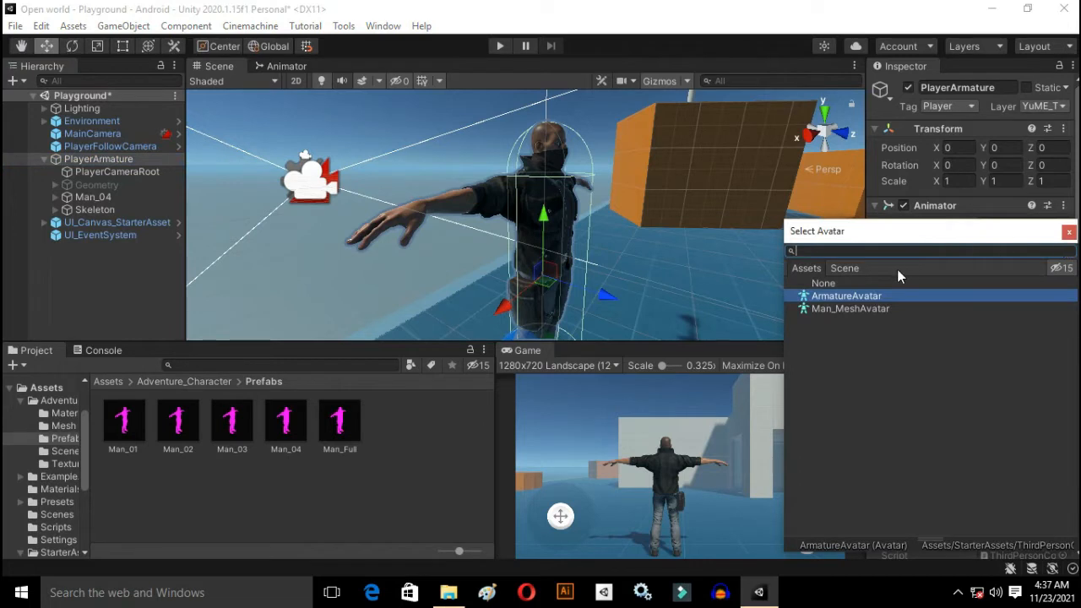
click(868, 308)
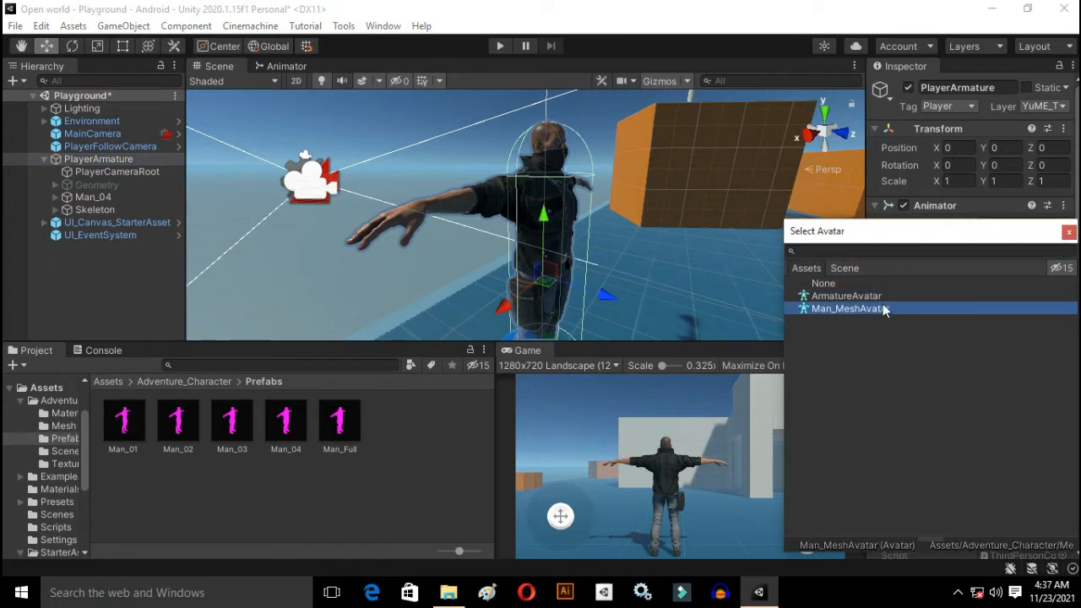
click(1070, 232)
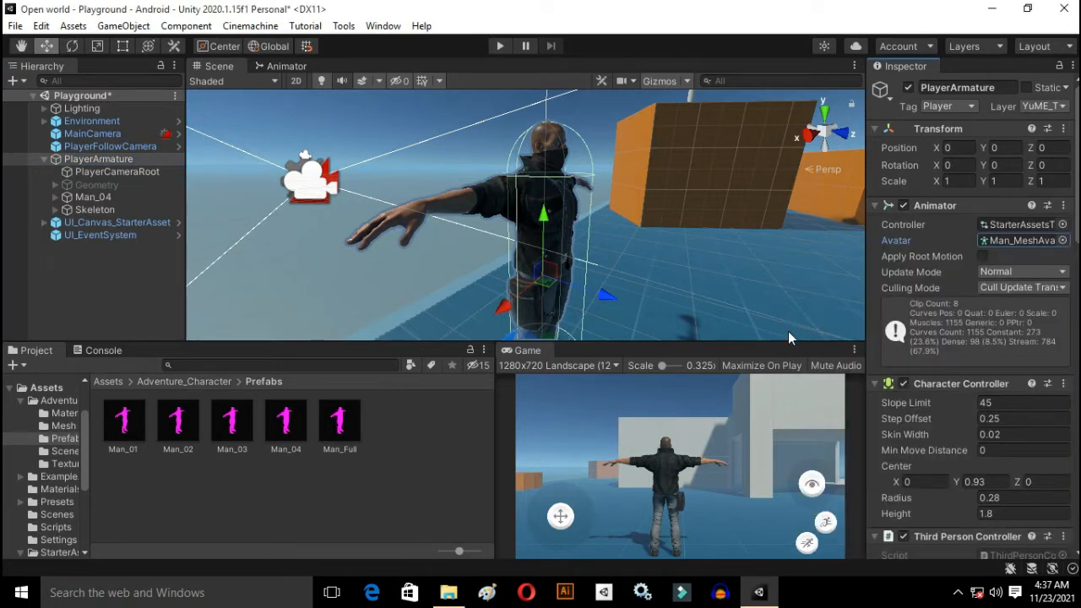
Step: Enlarge the Game view and play-test walking, jumping and sprinting with the new character
key(shift+space)
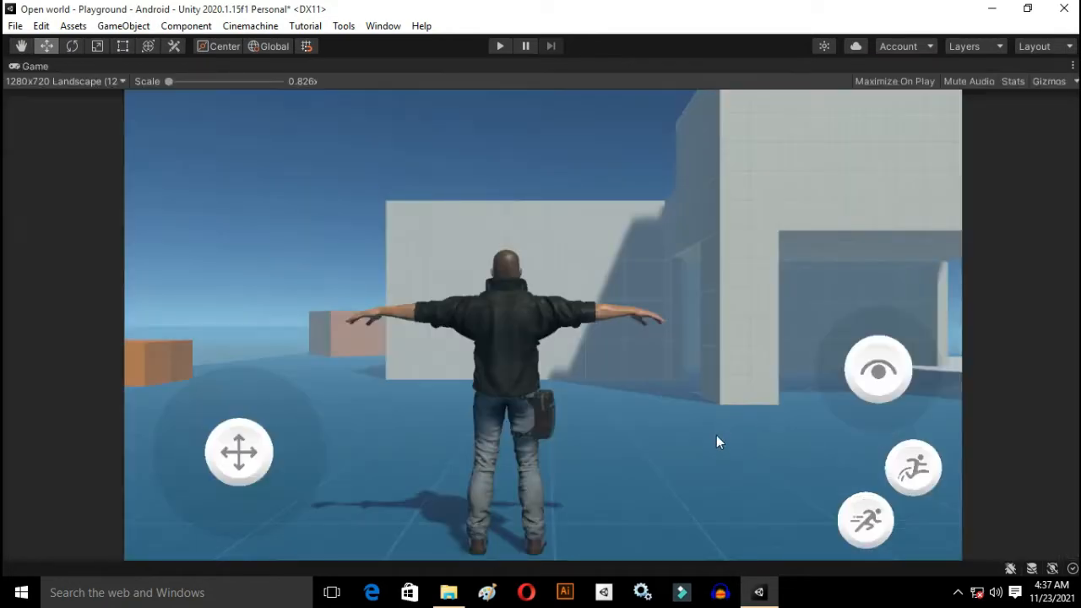
click(499, 48)
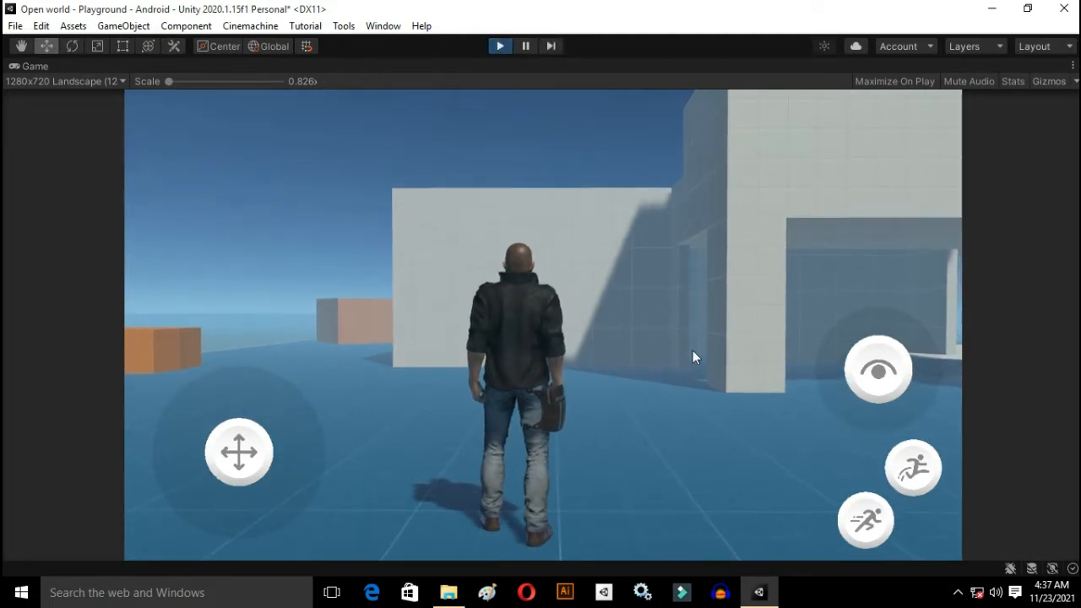
drag(377, 448, 769, 411)
click(915, 470)
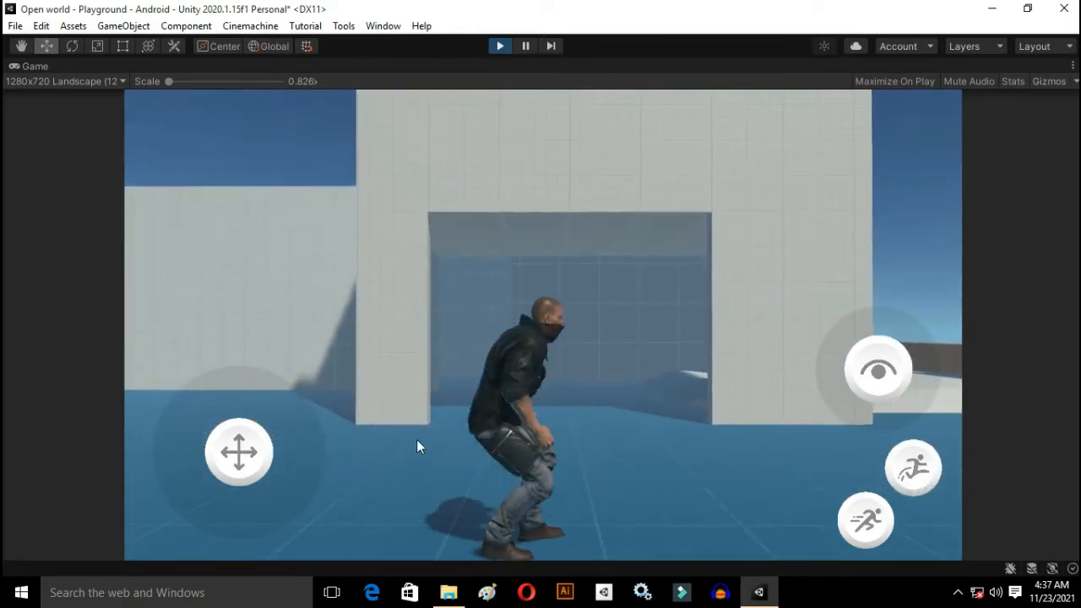
key(w)
key(d)
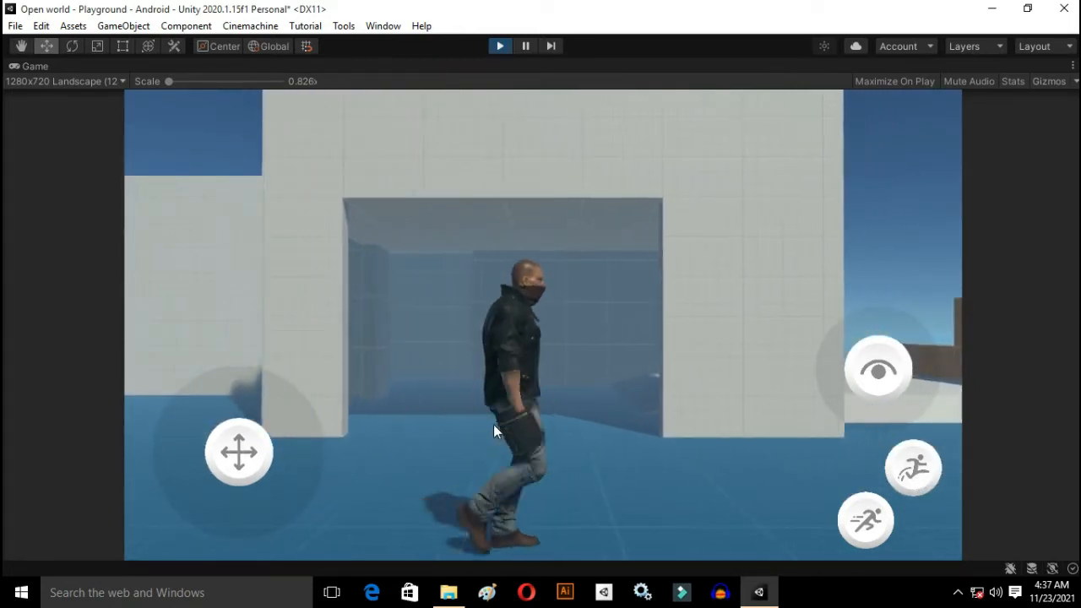
key(shift)
key(w)
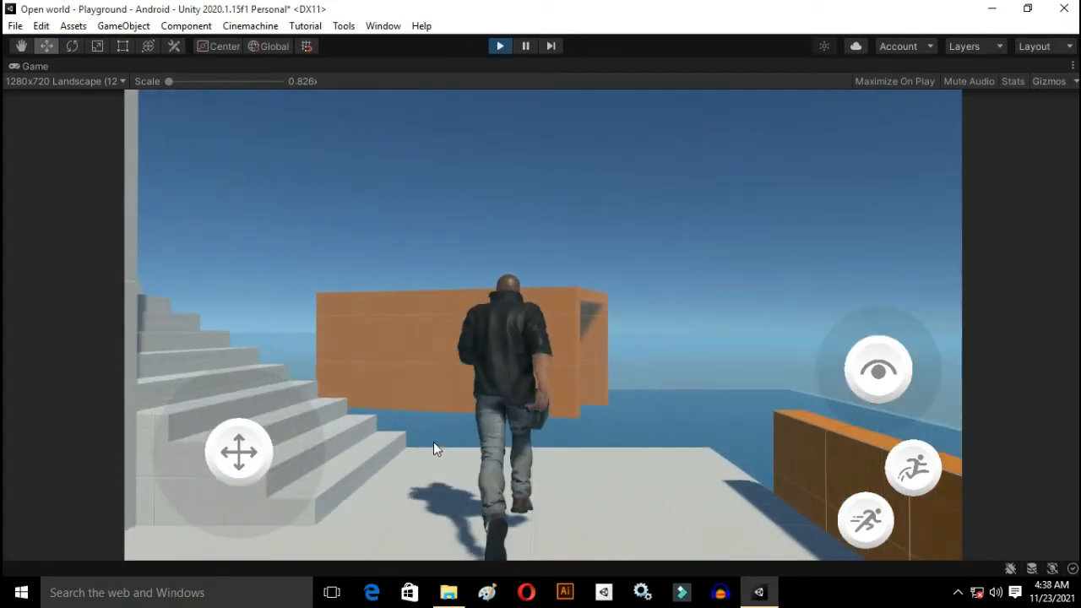
Step: Test turning the camera with the on-screen look control, move the character around again and stop play mode
drag(884, 401, 1010, 367)
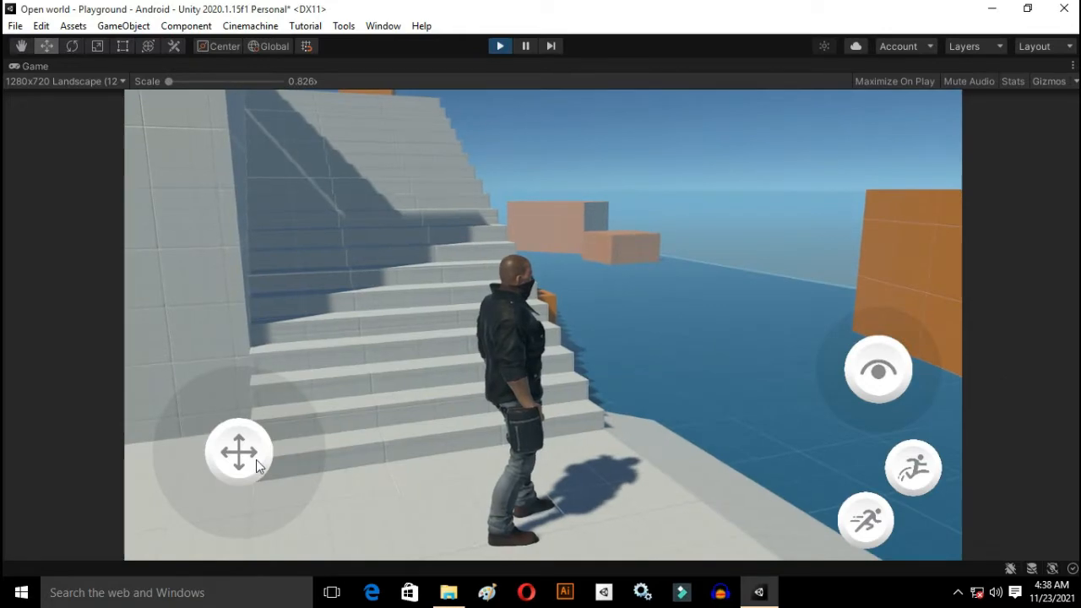
drag(256, 460, 212, 342)
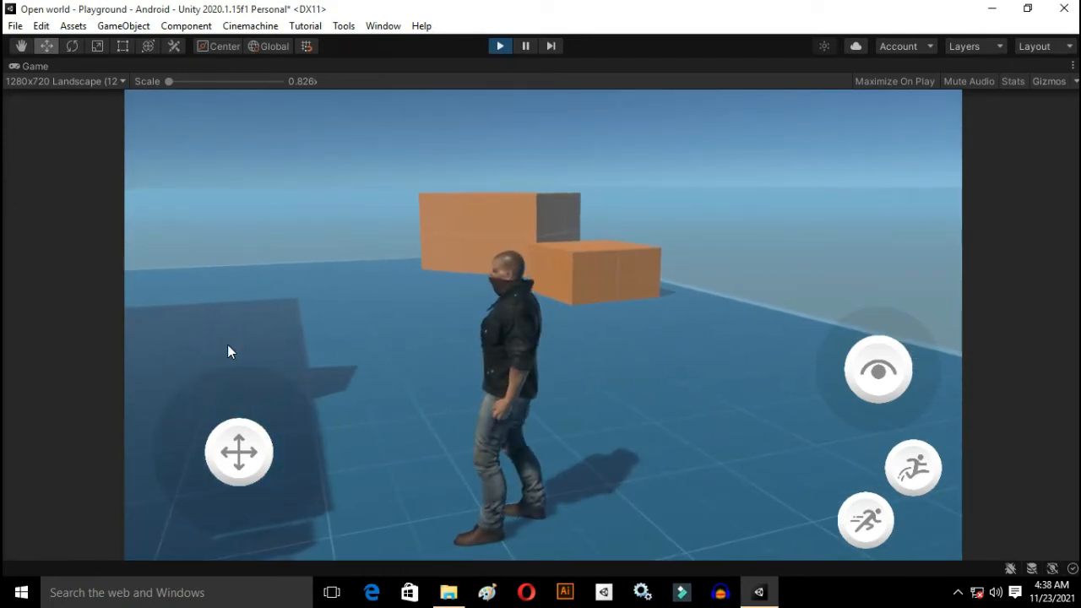
key(d)
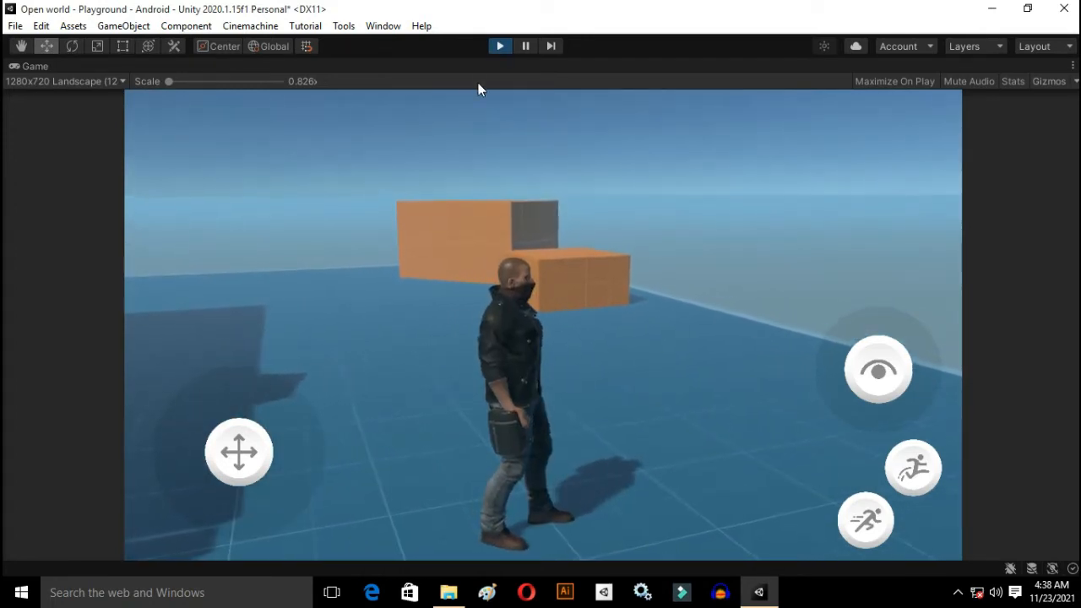
click(502, 48)
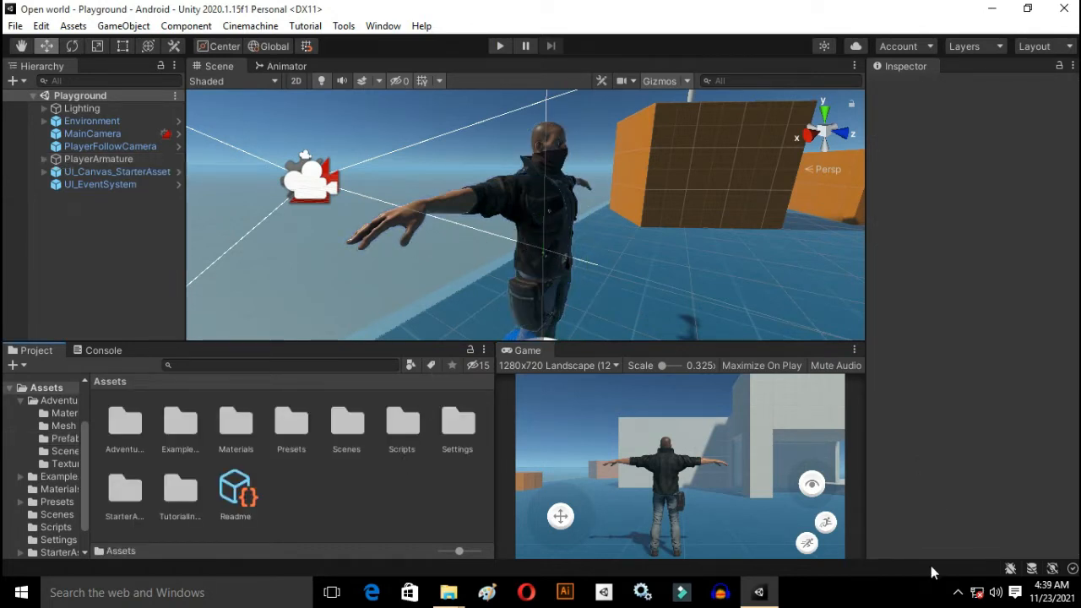
click(958, 595)
click(958, 596)
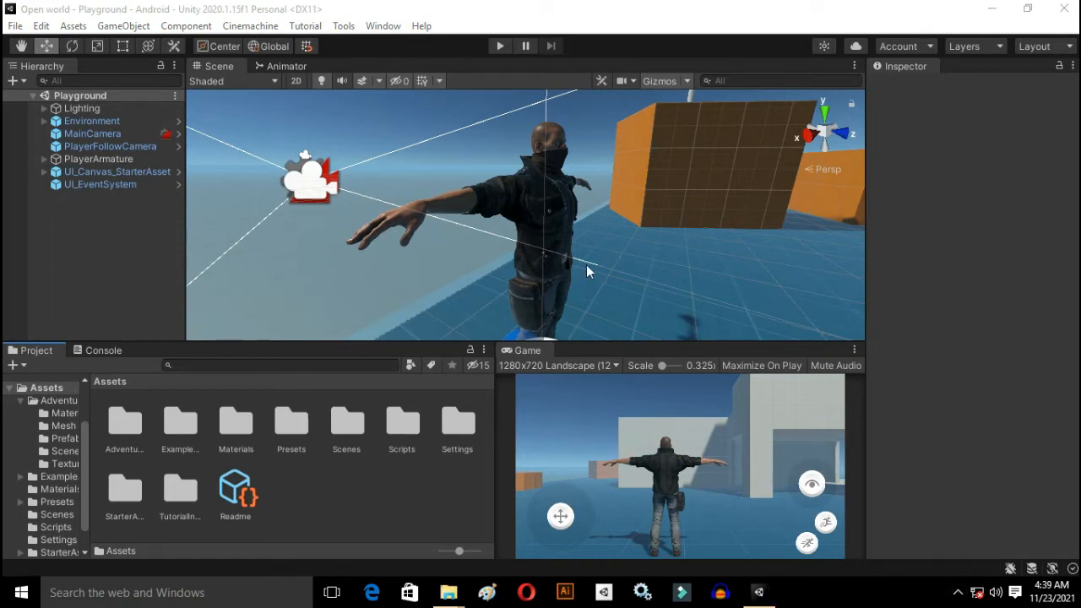
Step: Create a folder named Animations in the project's Assets folder and open it
right_click(334, 491)
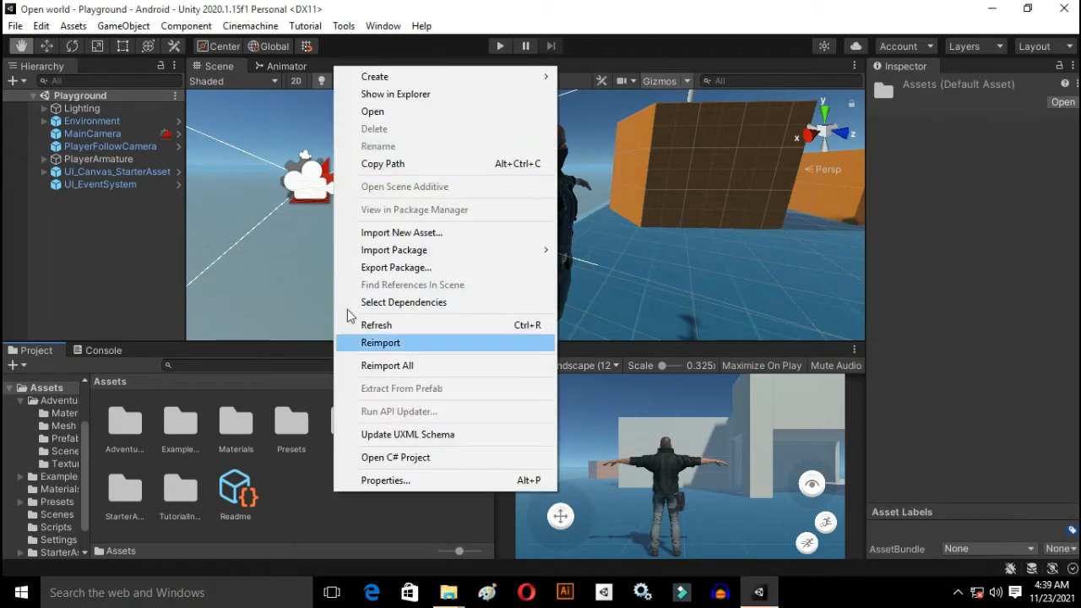
mouse_move(398, 79)
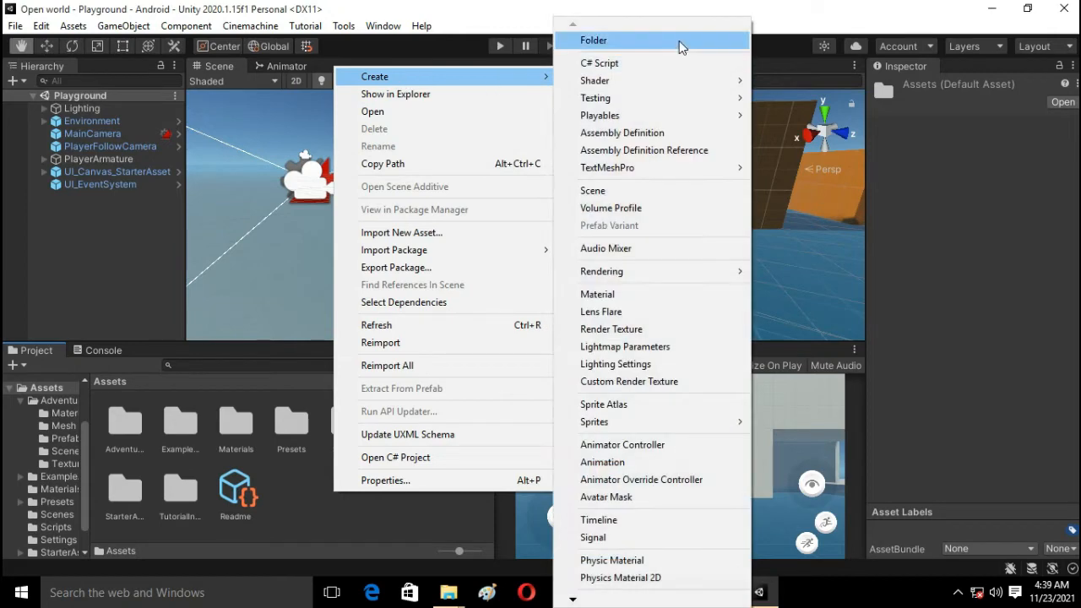
click(680, 40)
text(Animations)
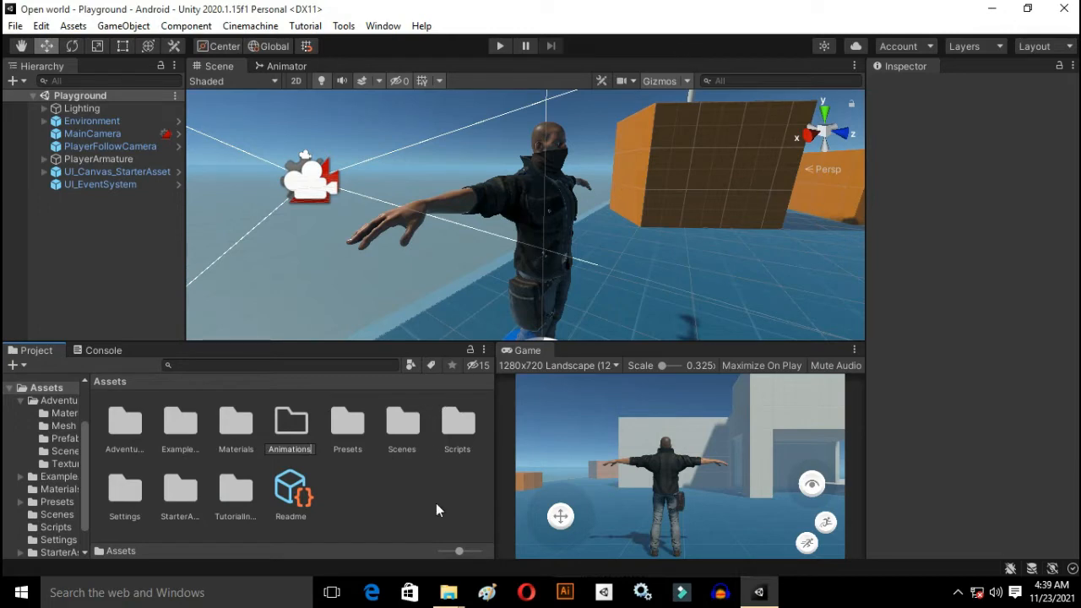
key(Return)
double_click(194, 428)
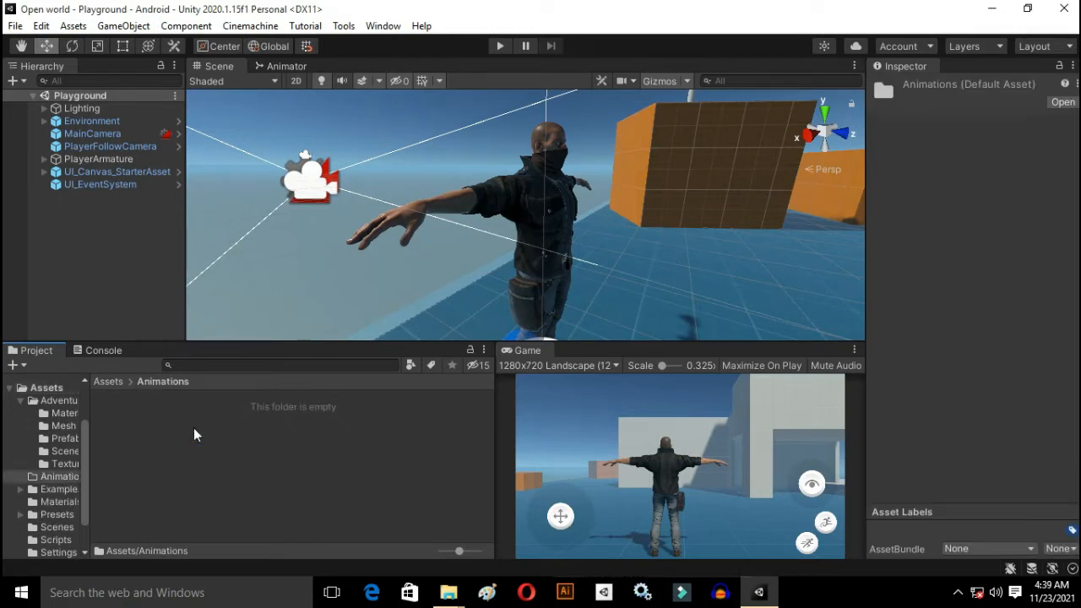
Step: Import idle.fbx and walking.fbx from the Animations folder on Local Disk (F:) into the project's Animations folder
right_click(232, 462)
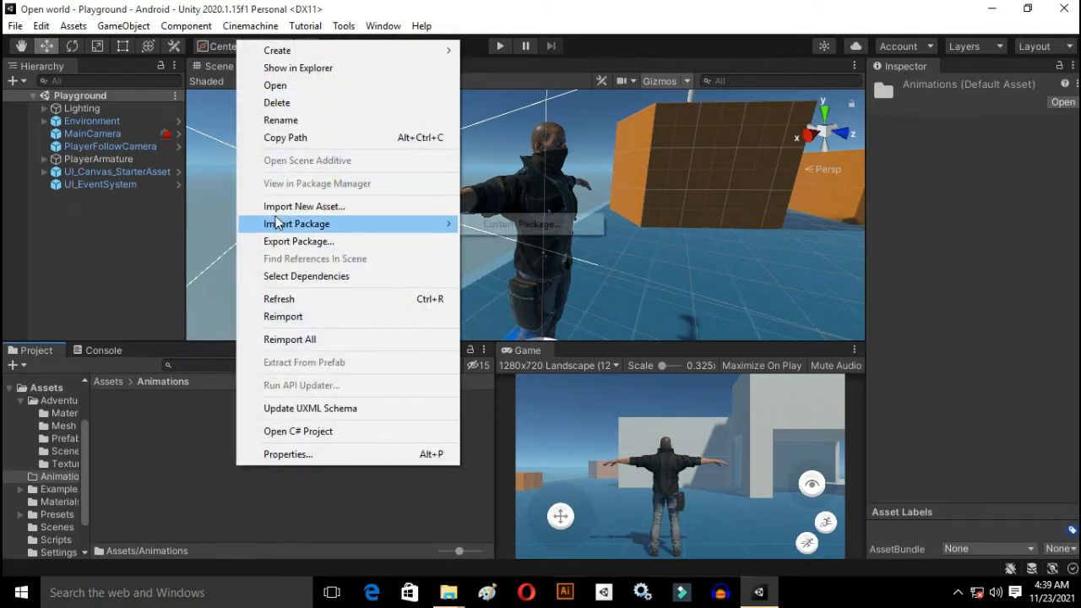
click(286, 209)
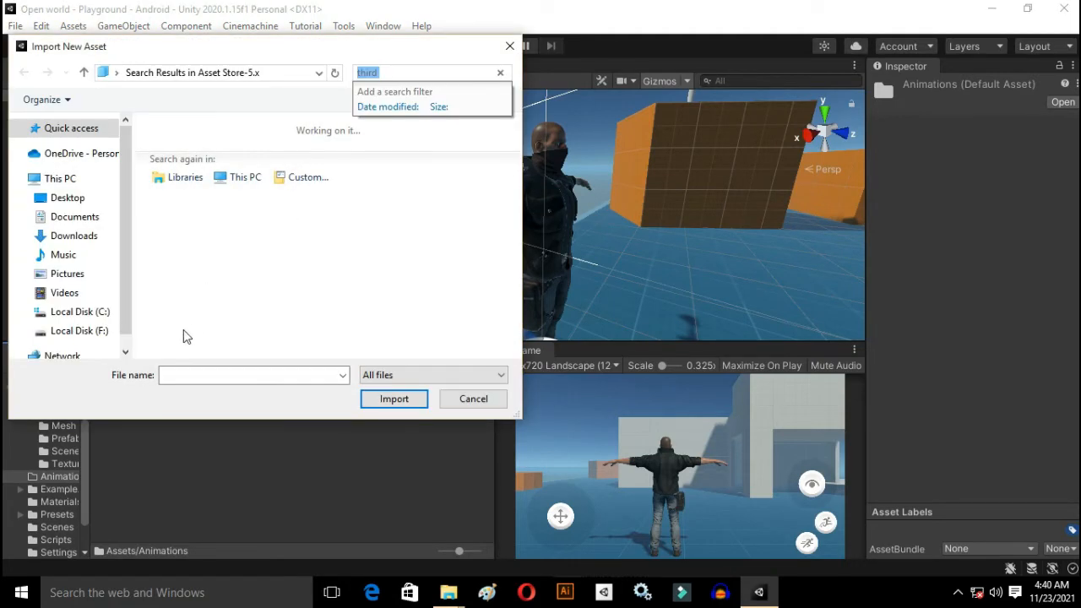
click(78, 331)
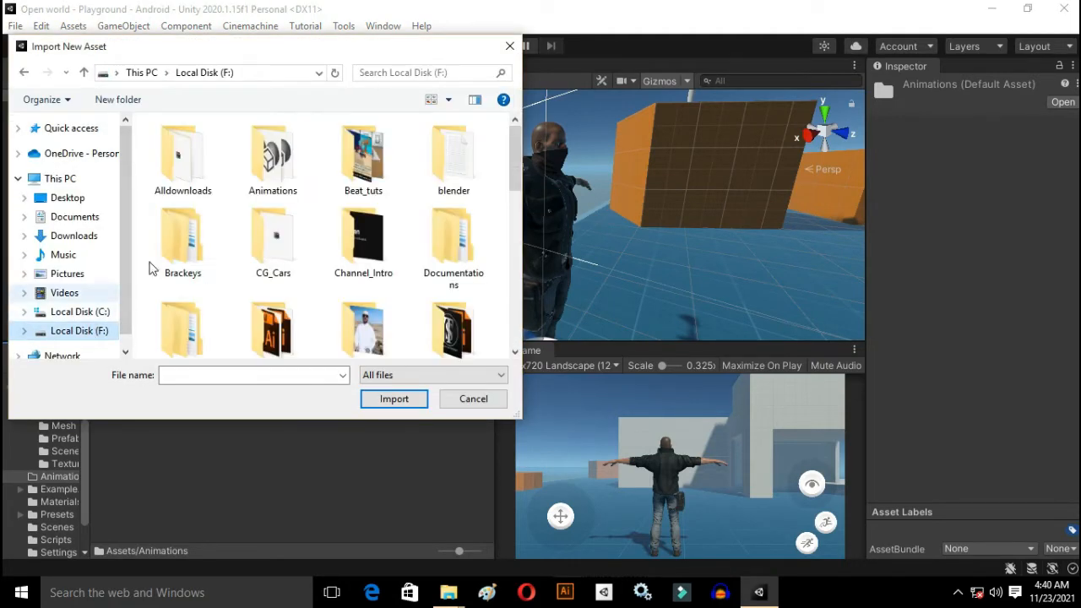
double_click(262, 174)
scroll(285, 175, down, 10)
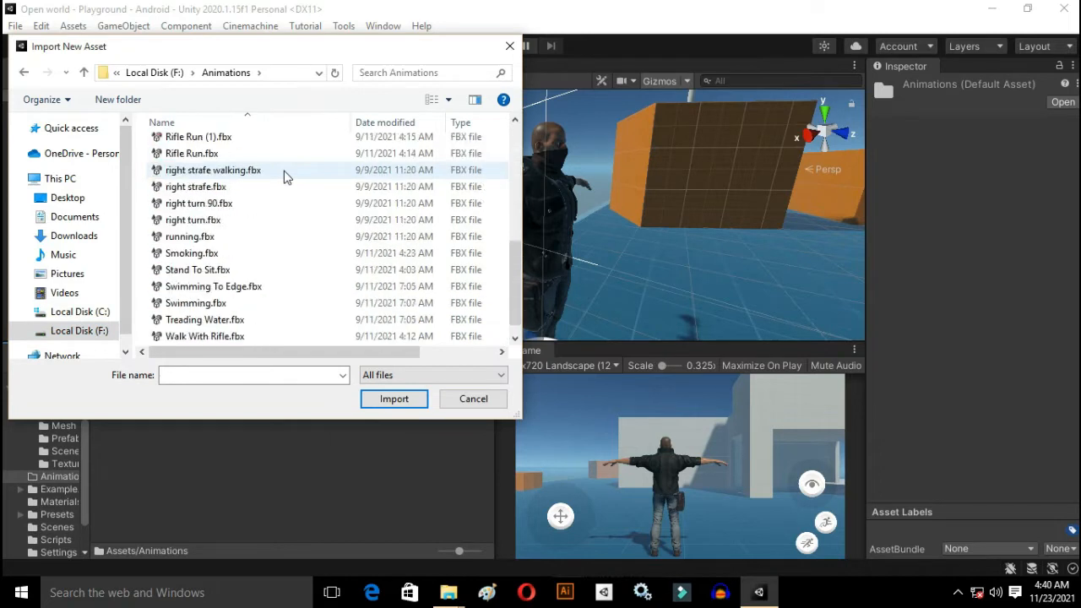
scroll(285, 175, down, 1)
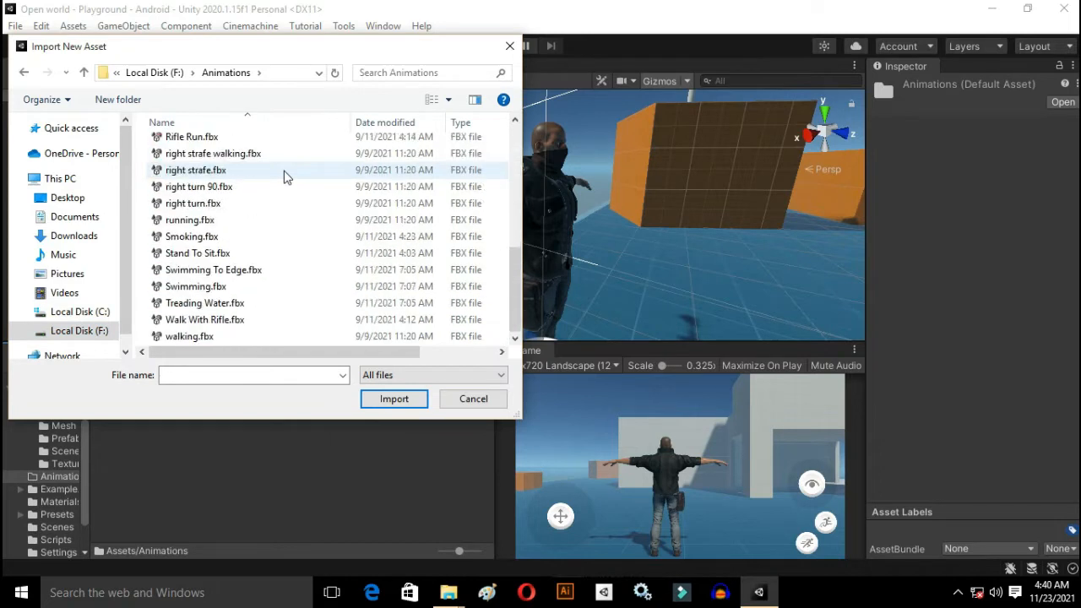
click(243, 335)
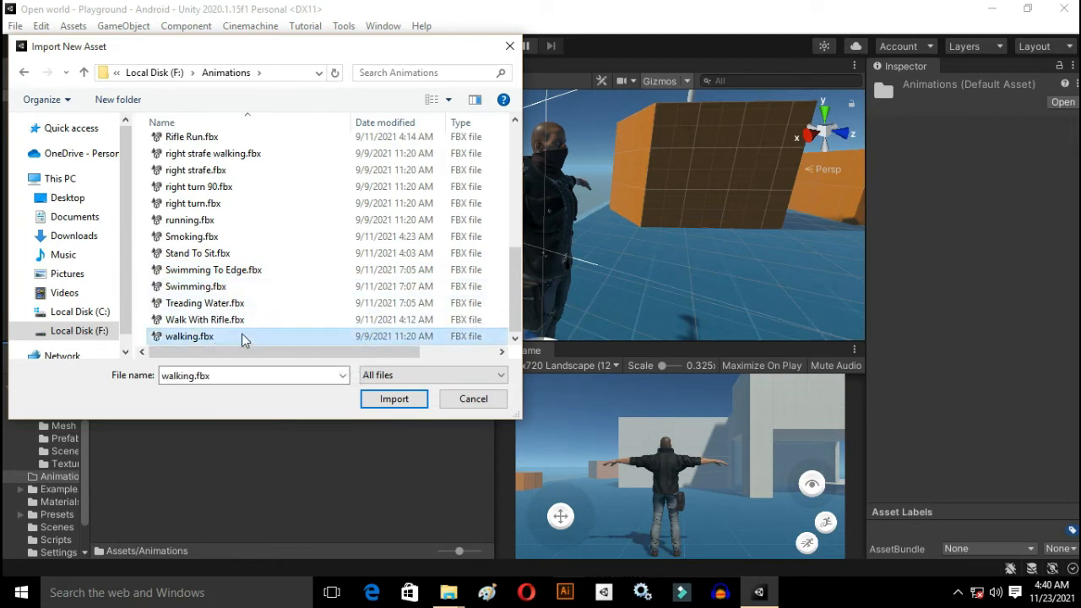
scroll(261, 319, up, 4)
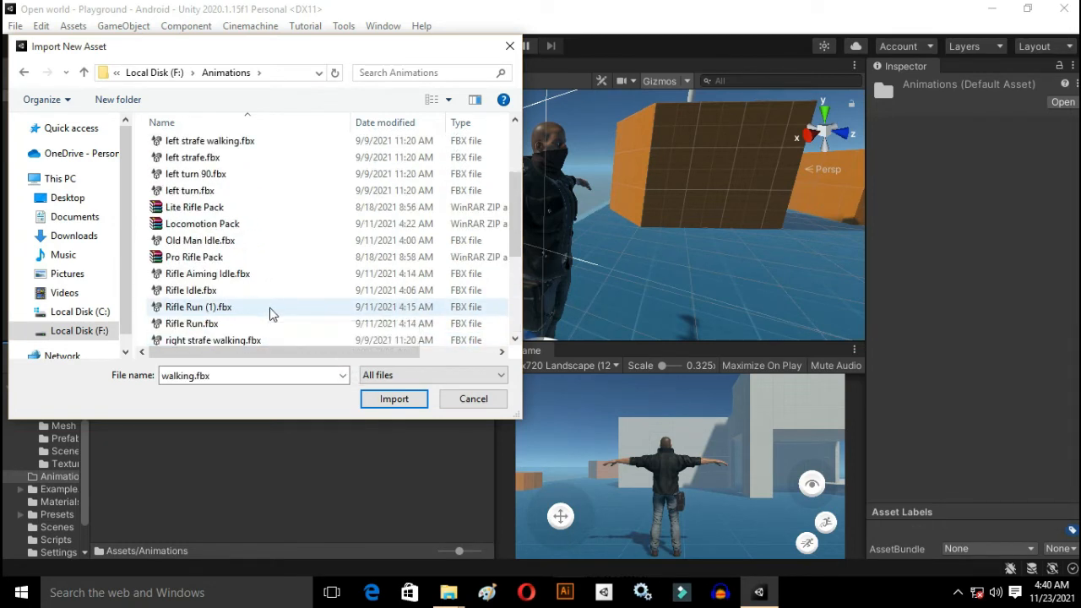
scroll(271, 311, up, 2)
scroll(245, 253, down, 1)
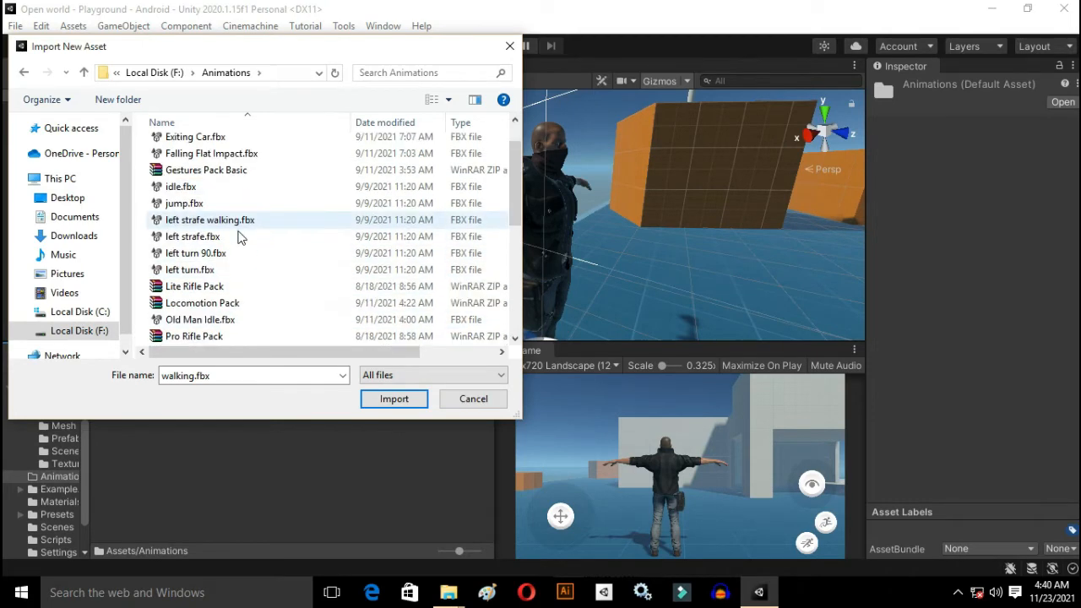
scroll(237, 237, up, 1)
ctrl+click(213, 230)
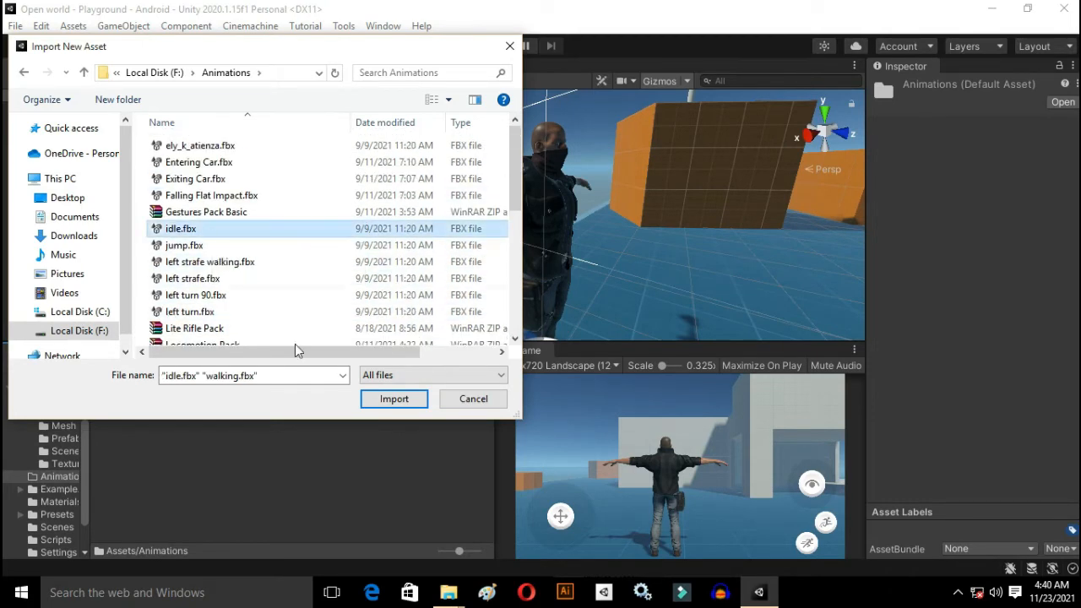
click(379, 397)
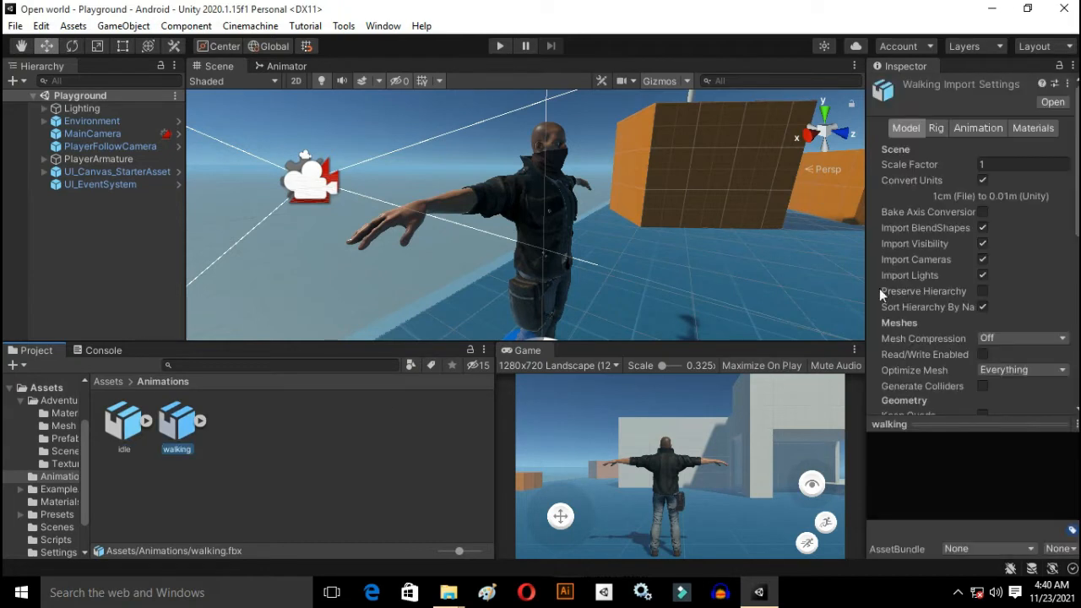
Step: Set the rig animation type of the walking model to Humanoid and apply it
click(936, 129)
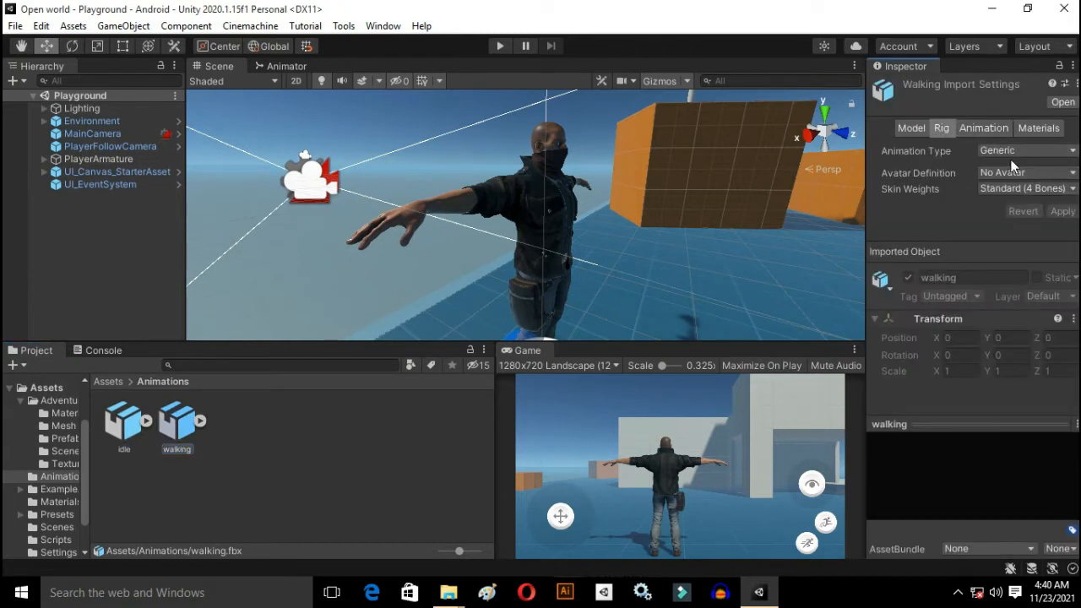
click(1006, 153)
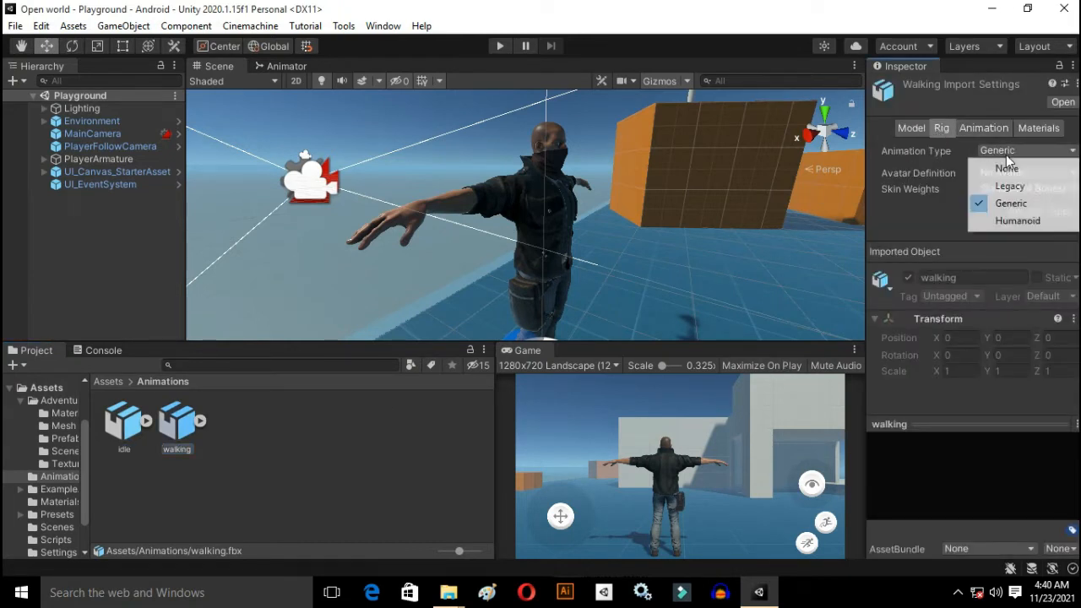
click(1005, 223)
click(1053, 275)
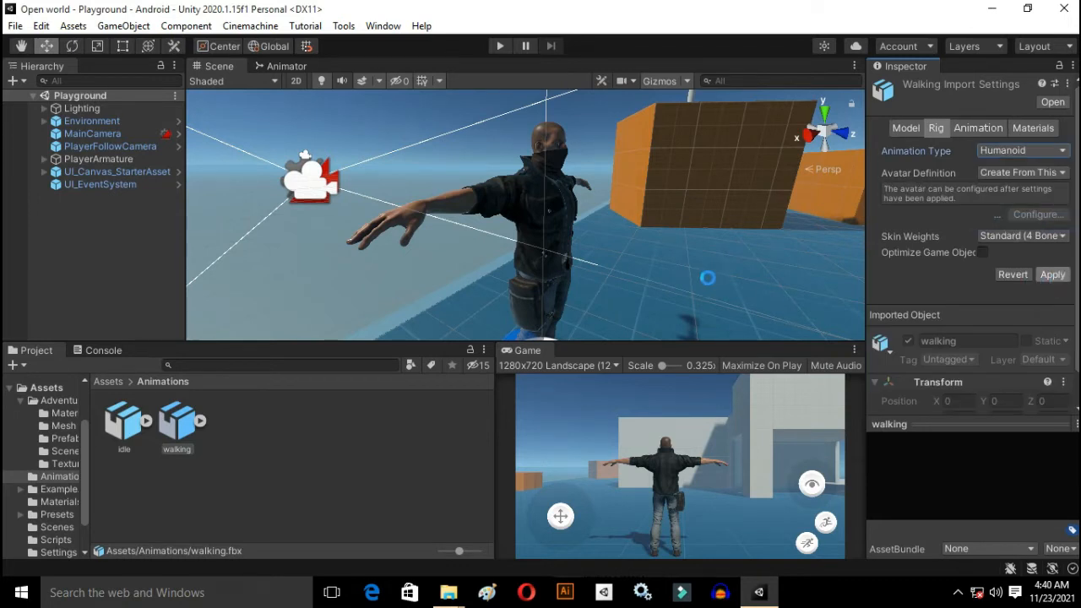
Step: Change the idle model's rig animation type to Humanoid and apply the import settings
click(141, 425)
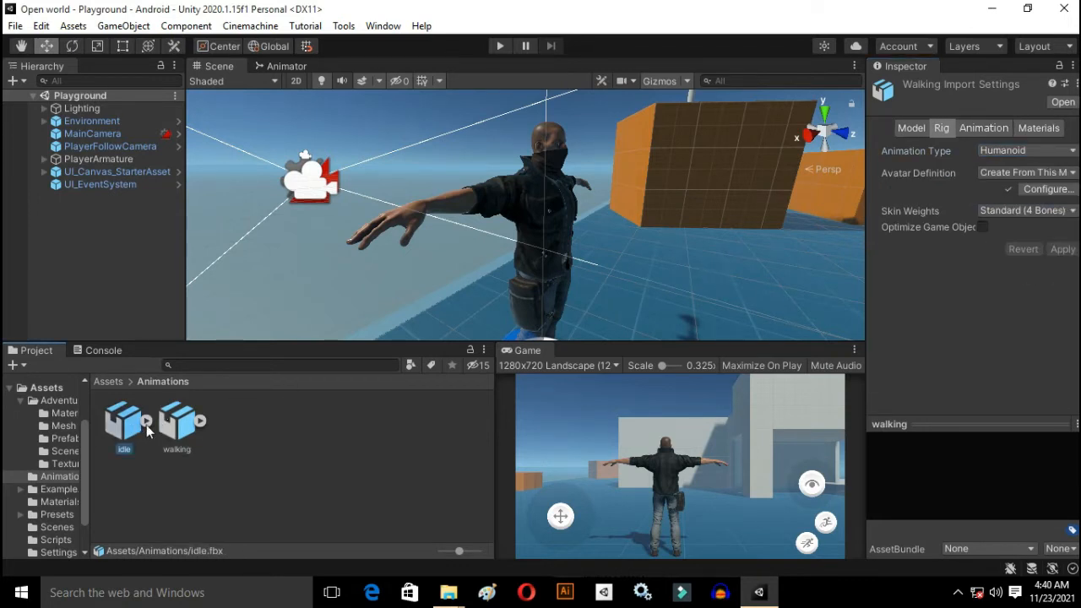
click(1004, 153)
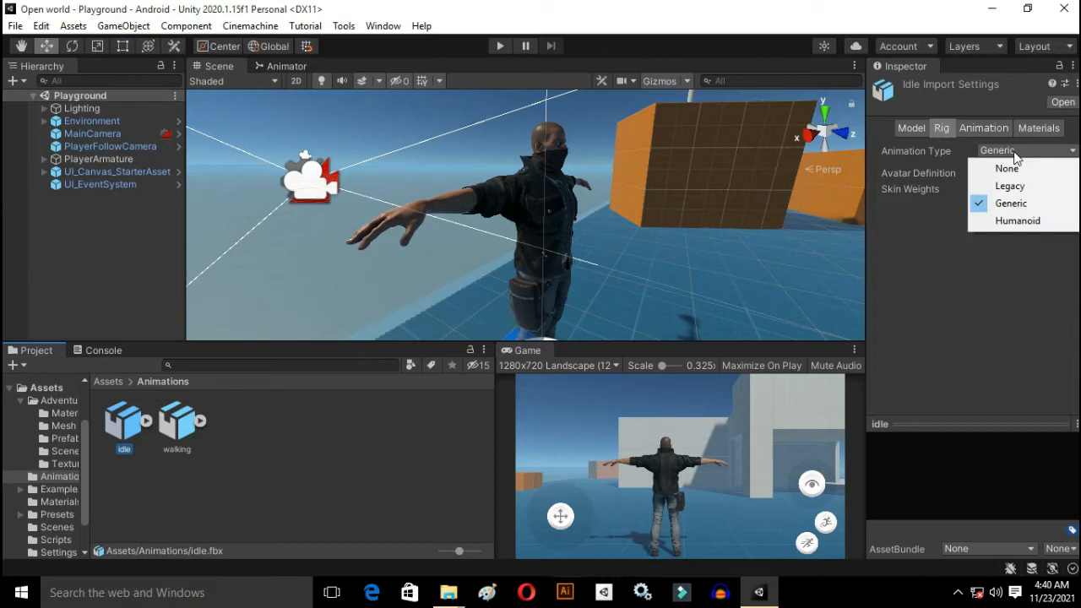
click(1015, 222)
click(1069, 275)
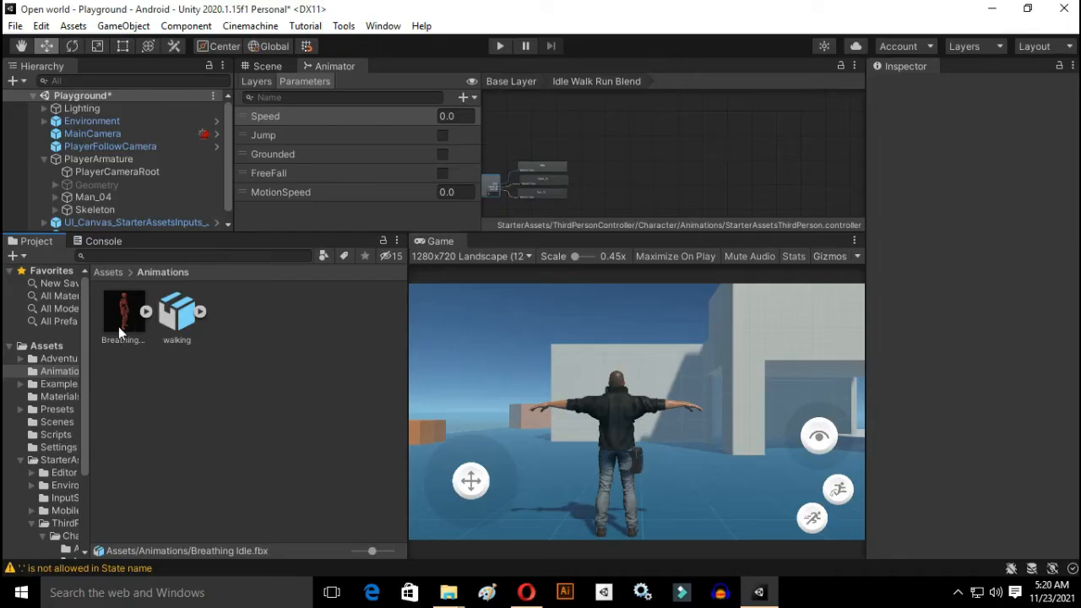
Step: Rename the animation clip of the Breathing Idle model as Idle_Animation and apply the import settings
click(119, 335)
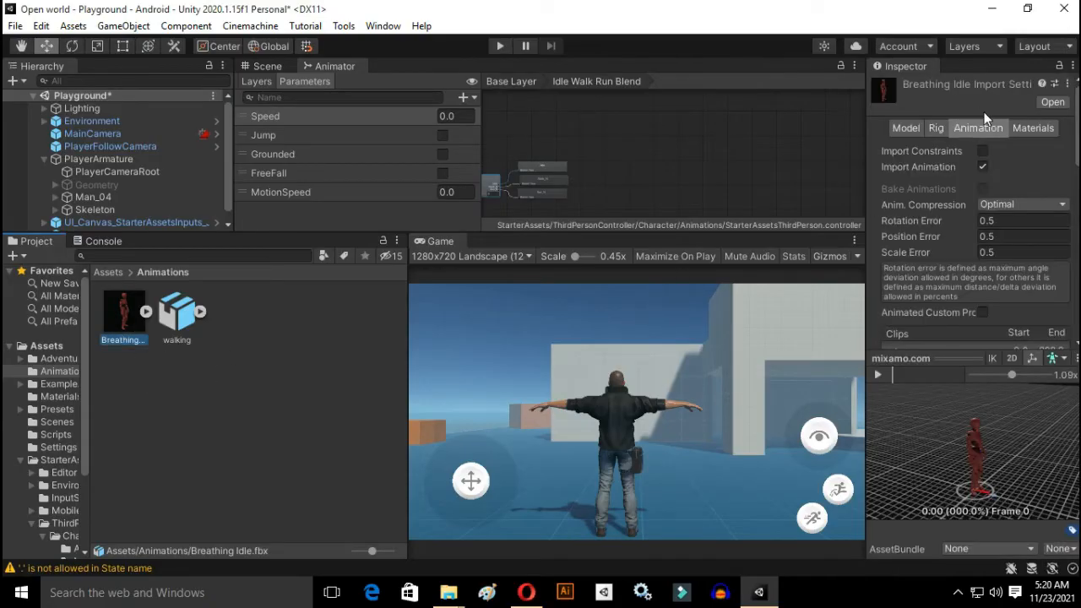
scroll(1003, 236, down, 5)
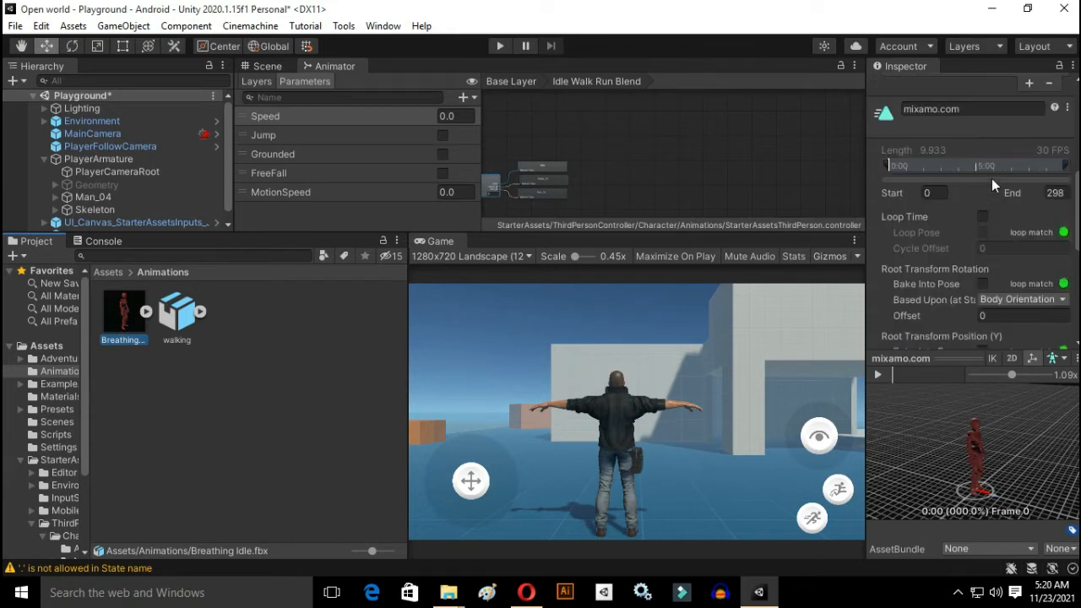
click(961, 112)
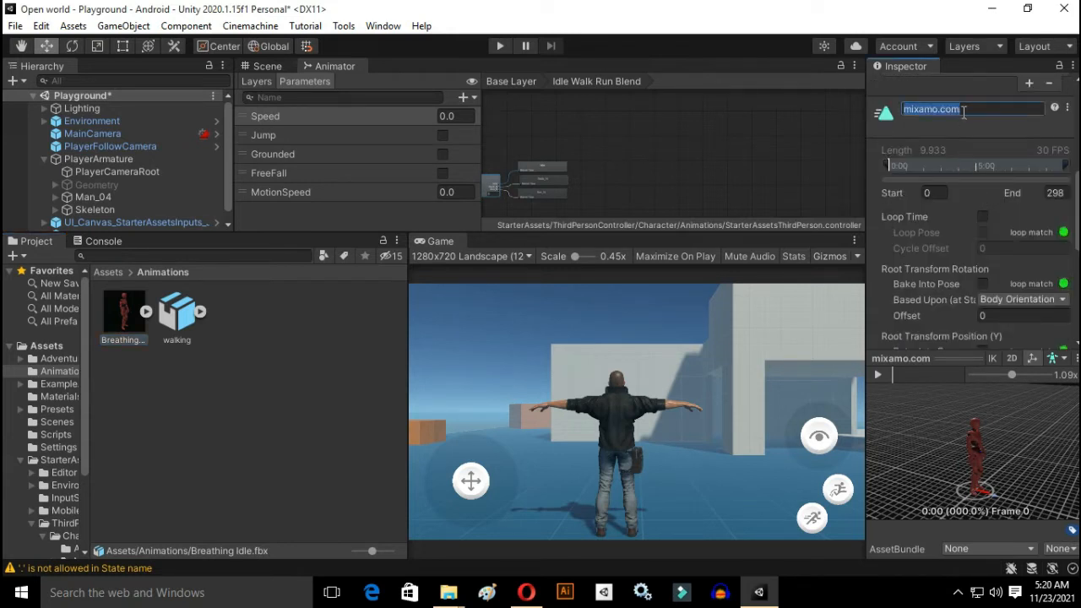
text(Idle_Animation)
click(329, 368)
click(529, 329)
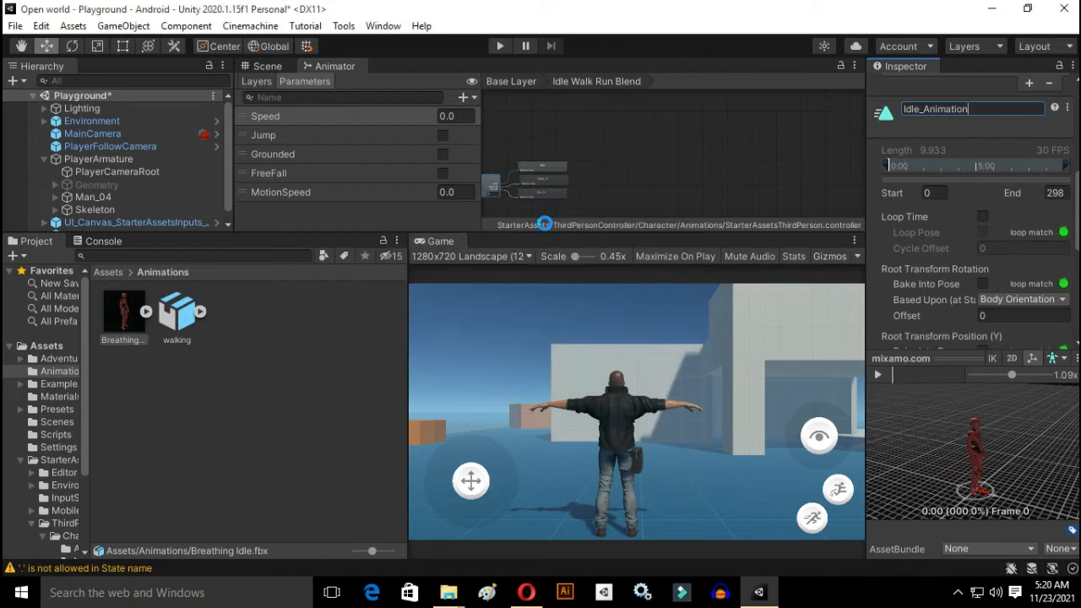
Step: Return to the Animator's Base Layer and inspect the Idle Walk Run Blend state
click(513, 82)
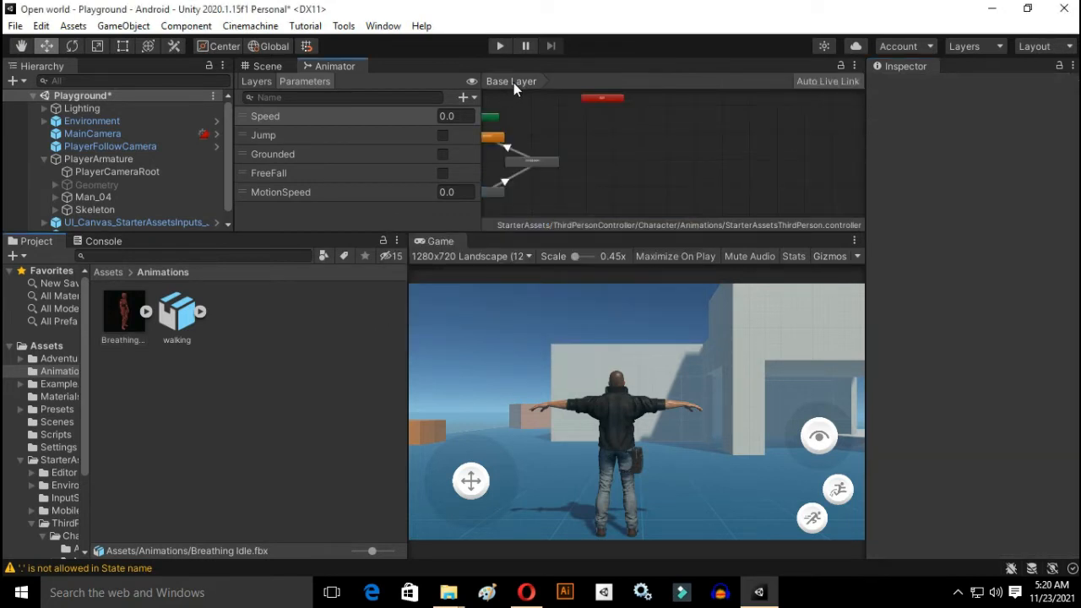
click(500, 141)
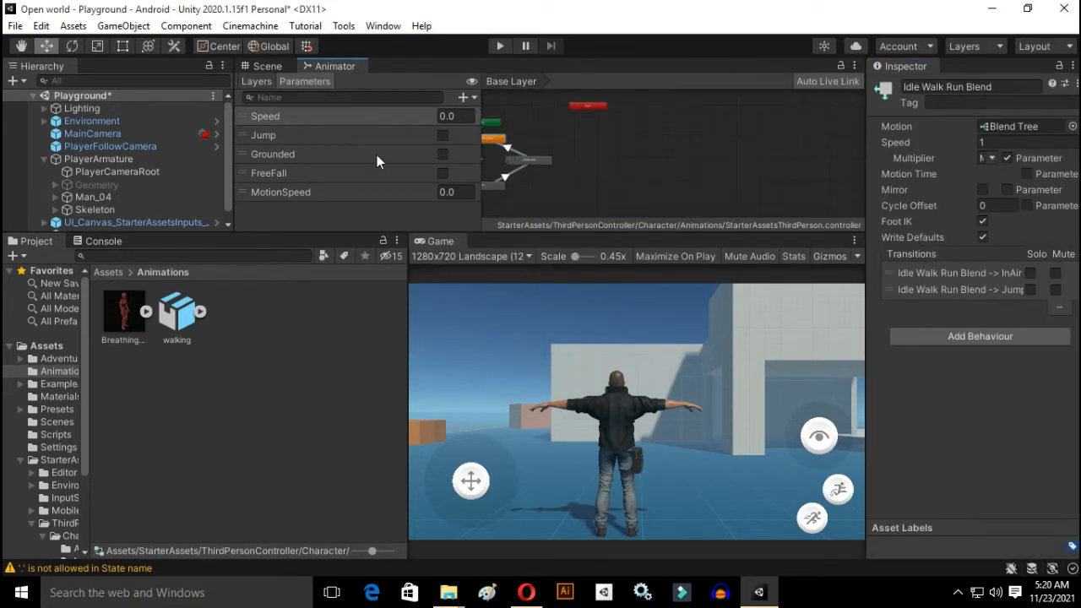
scroll(522, 147, down, 5)
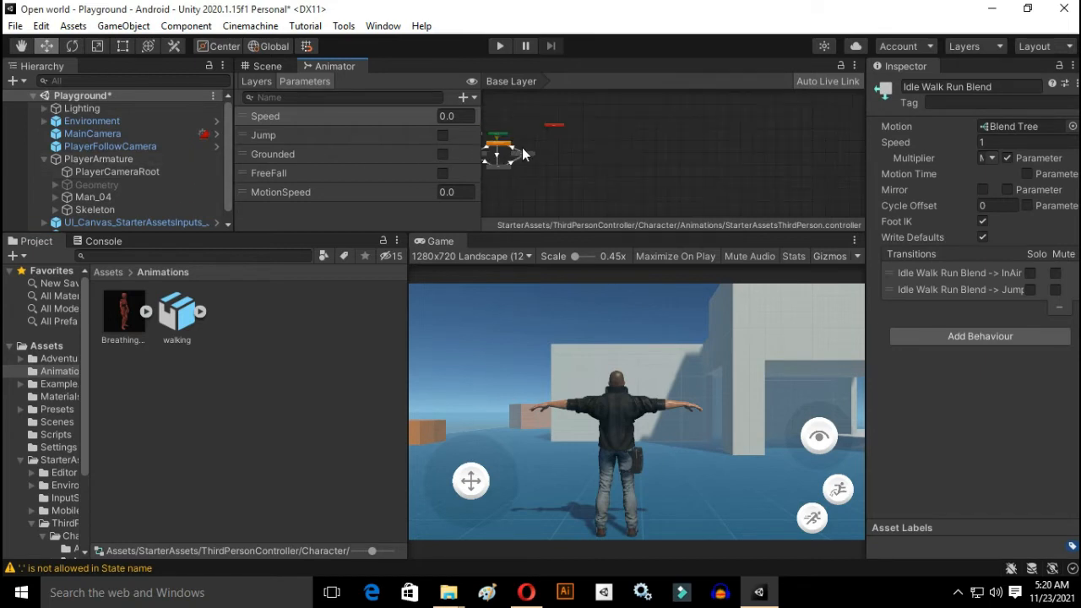
Step: Select PlayerArmature in the scene and open the animator controller assigned to its Animator component
click(267, 66)
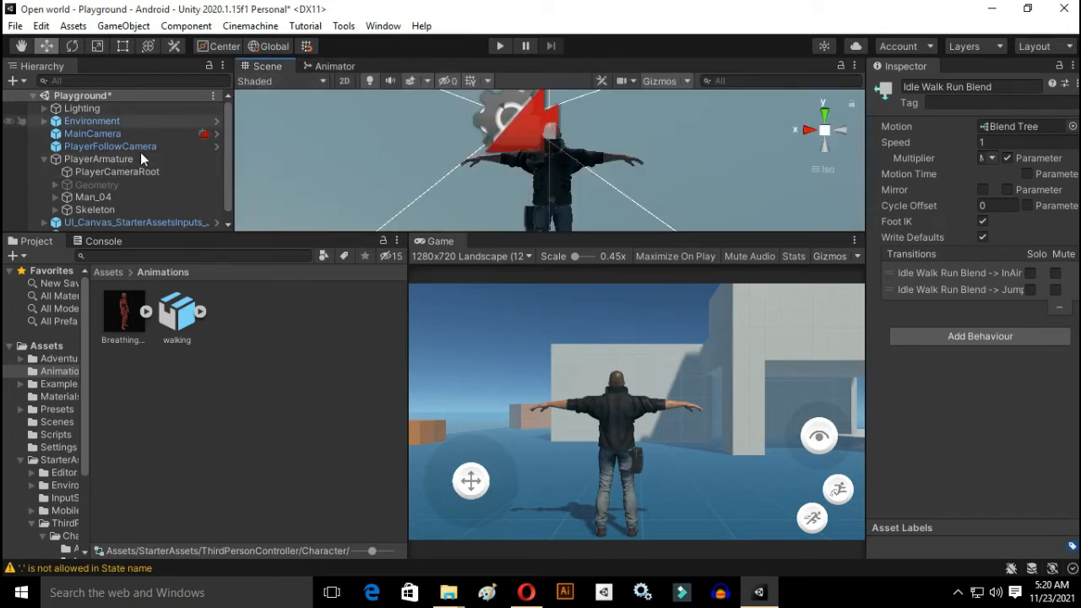
click(104, 170)
click(115, 158)
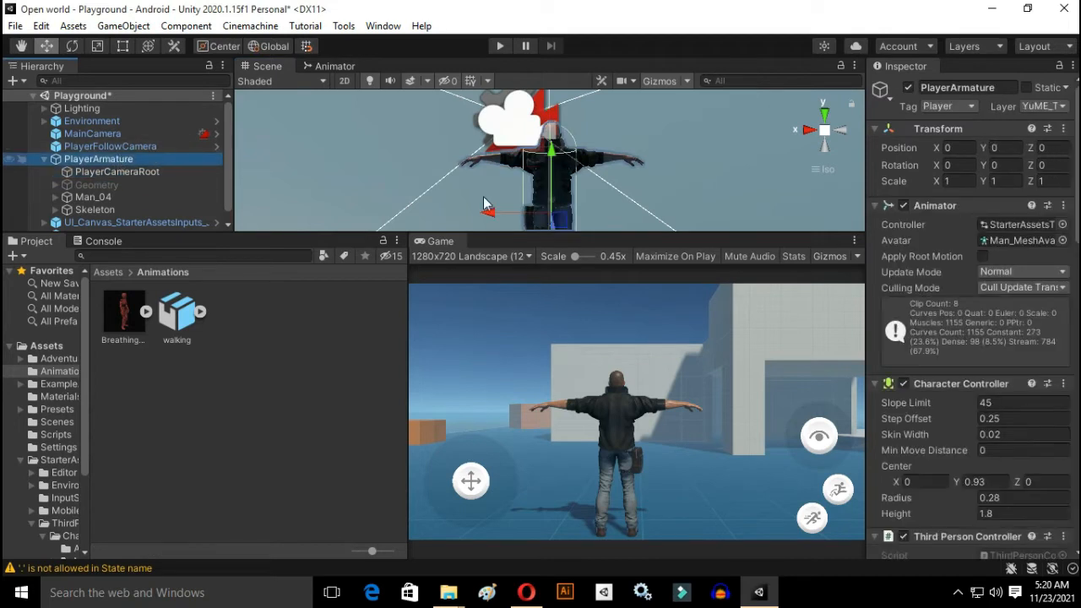
double_click(1014, 224)
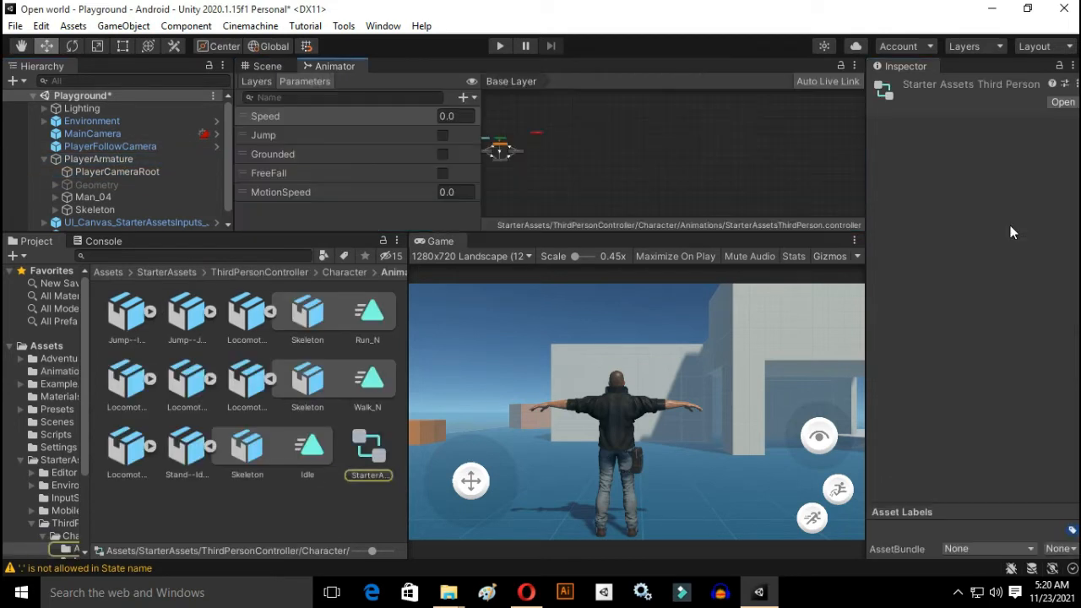
Step: Open the Idle Walk Run Blend state's blend tree to show its idle, walk and run motions
scroll(500, 153, up, 10)
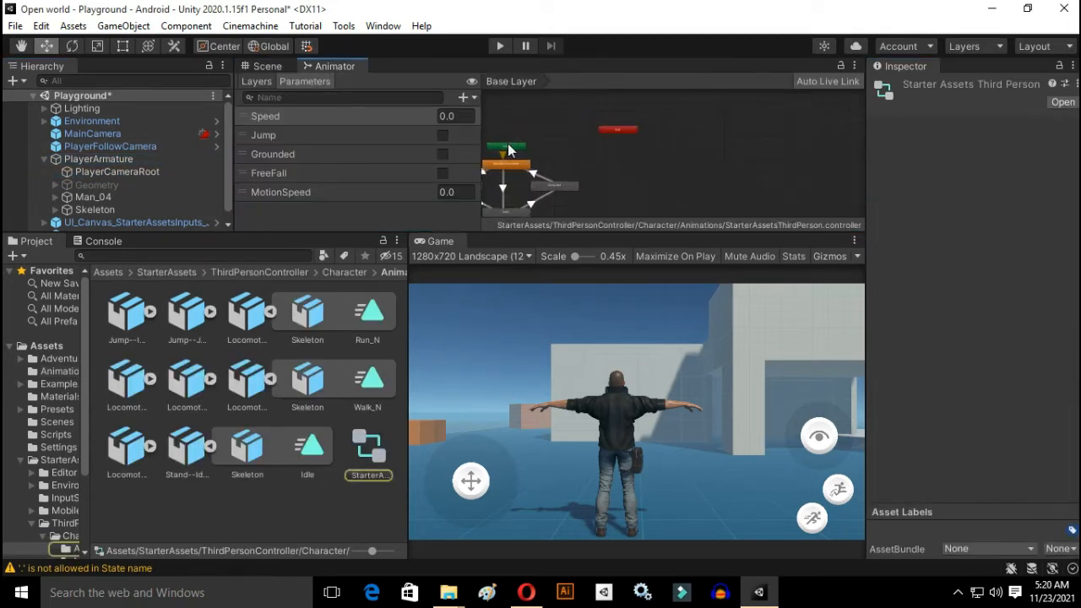
double_click(530, 193)
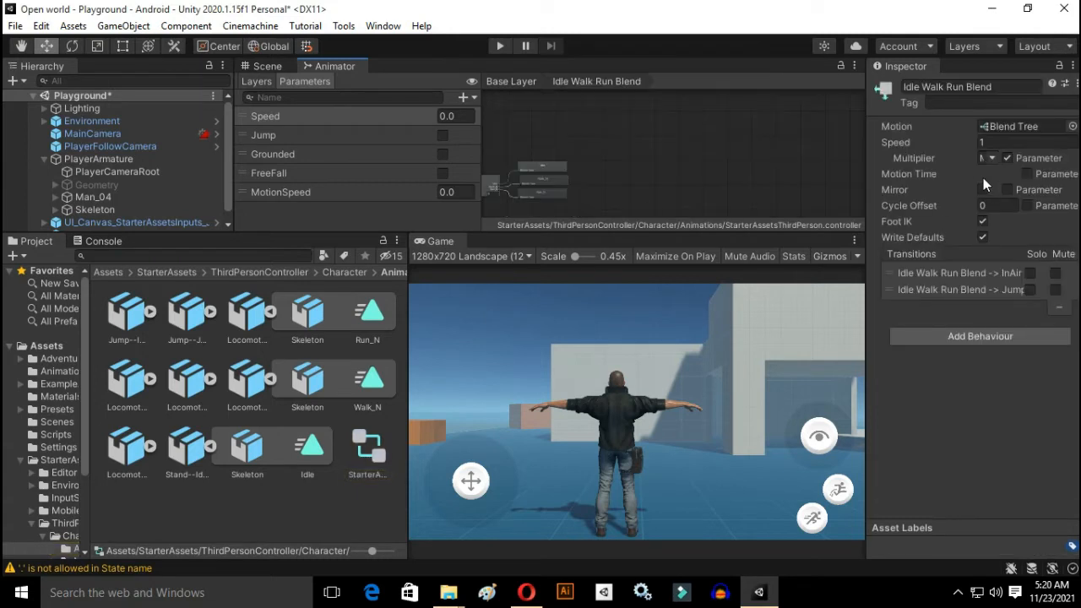
scroll(537, 159, up, 5)
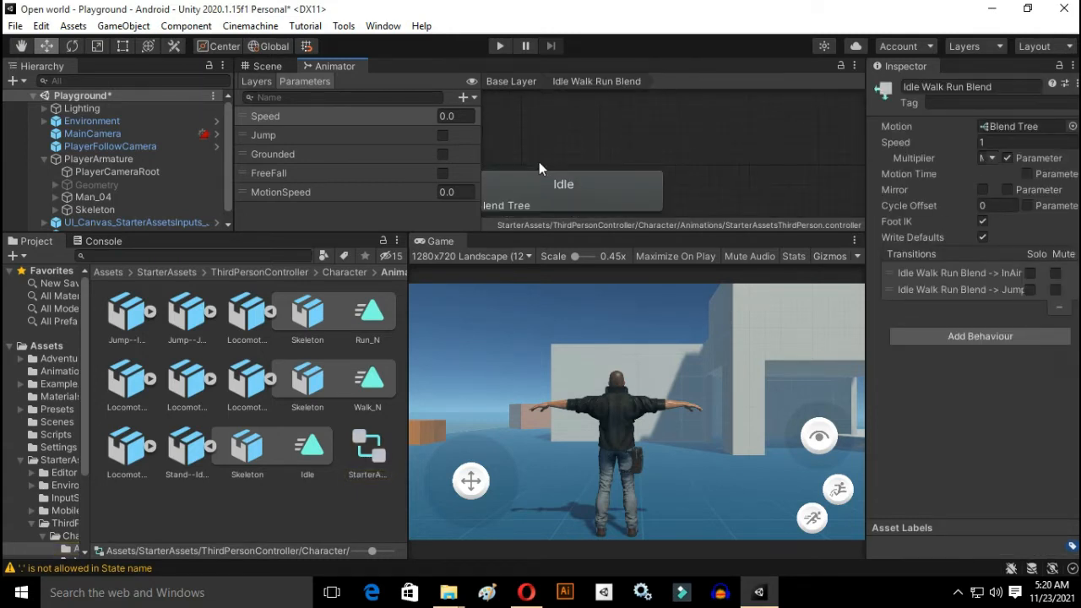
scroll(580, 174, down, 2)
scroll(580, 196, down, 2)
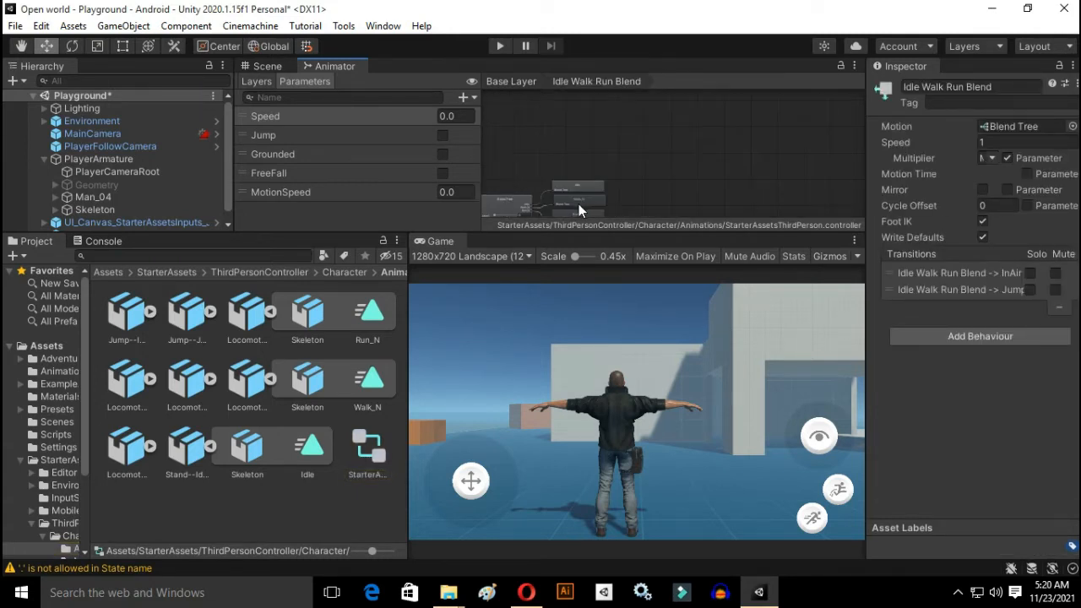
Step: Replace the Idle motion in the Idle Walk Run Blend's blend tree with the Idle_Animation clip
scroll(579, 204, up, 4)
scroll(575, 189, down, 6)
scroll(574, 198, up, 4)
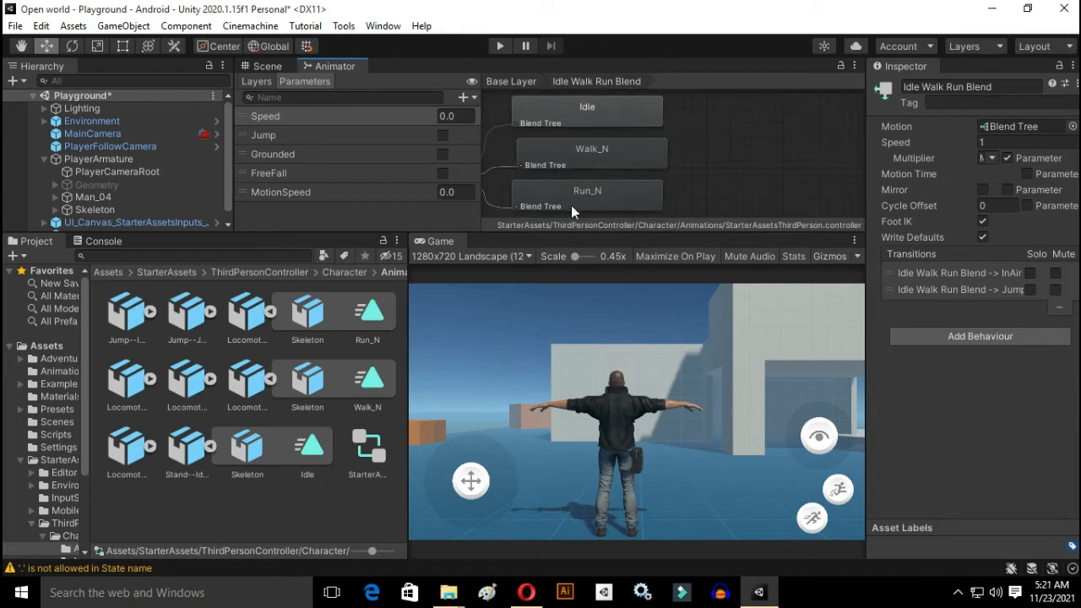
scroll(571, 205, down, 3)
click(507, 188)
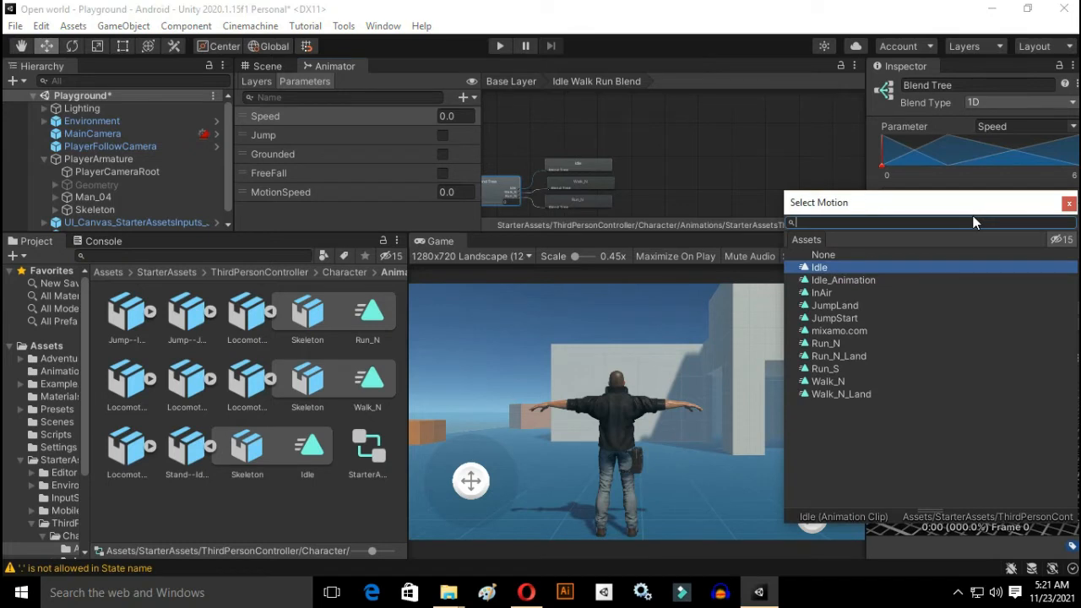
click(862, 281)
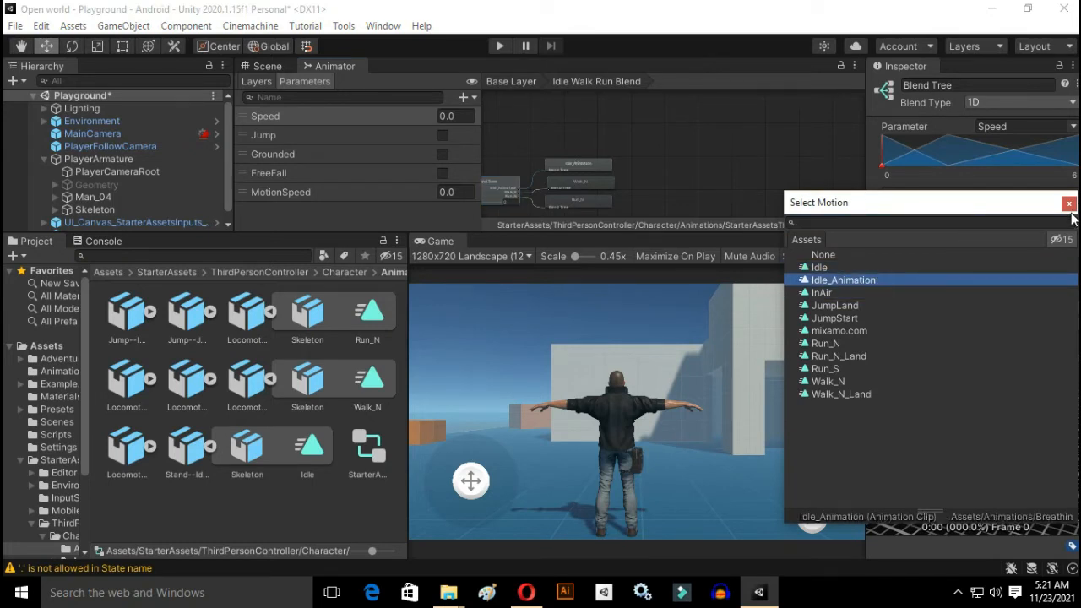
click(1069, 205)
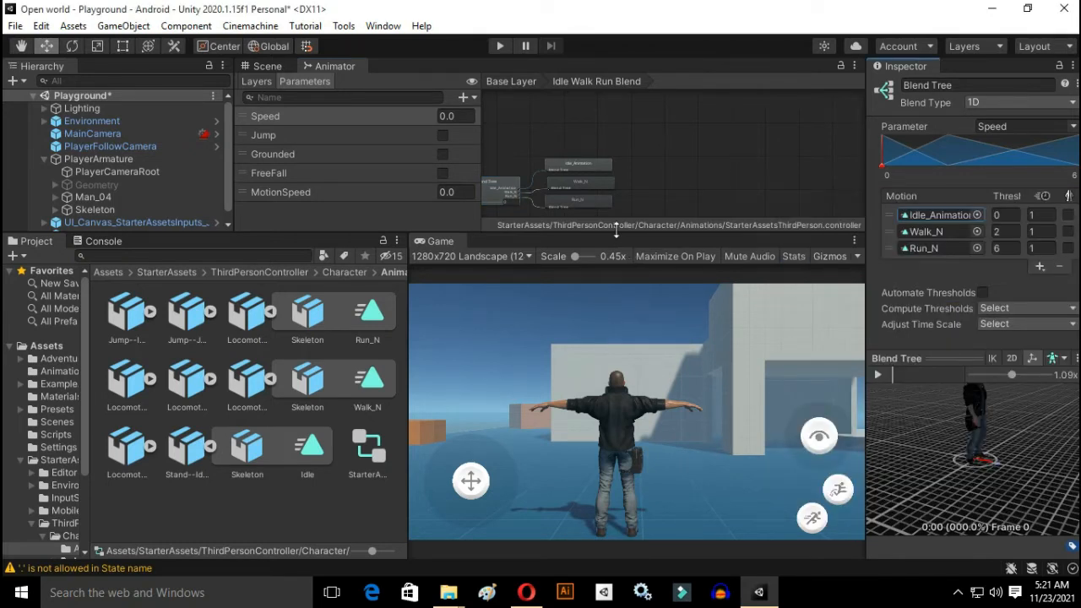
Step: Run the game, turn the camera around the character and move him briefly to check the new idle animation
click(500, 45)
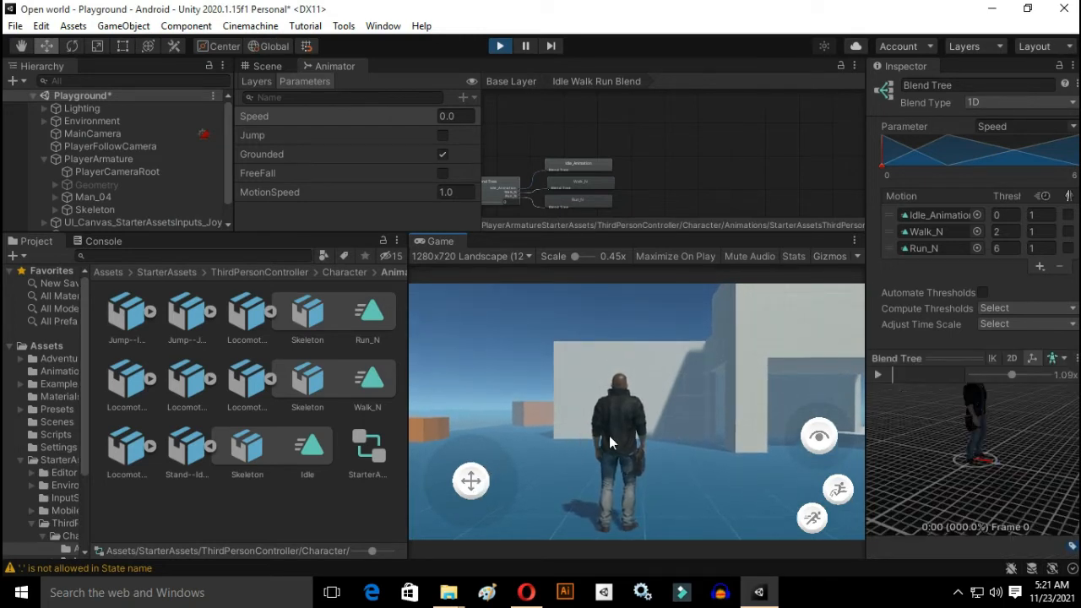
drag(815, 437, 593, 460)
drag(800, 444, 701, 435)
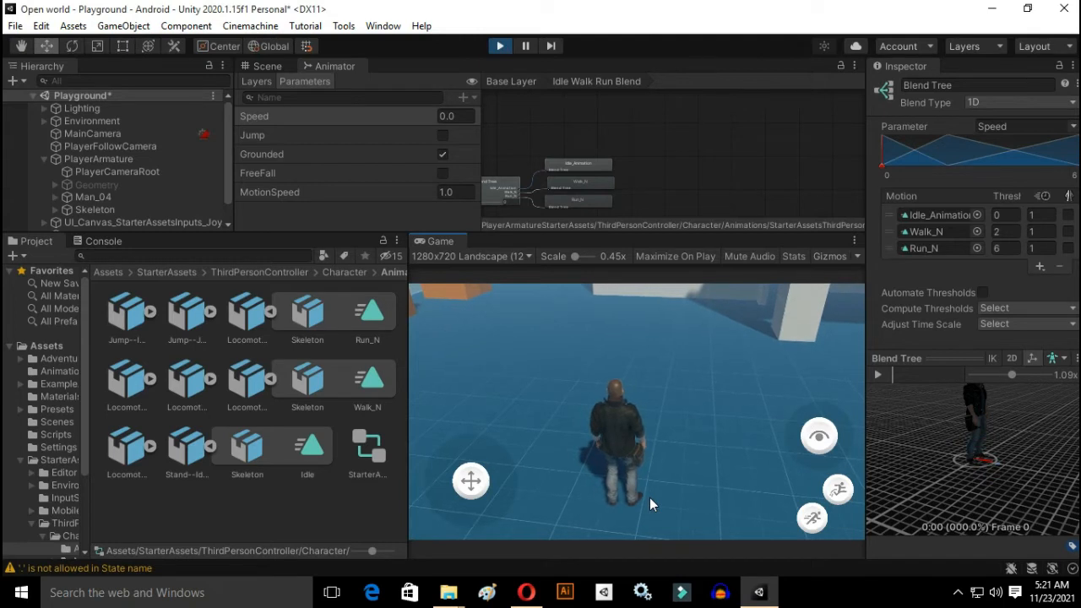
drag(470, 481, 524, 397)
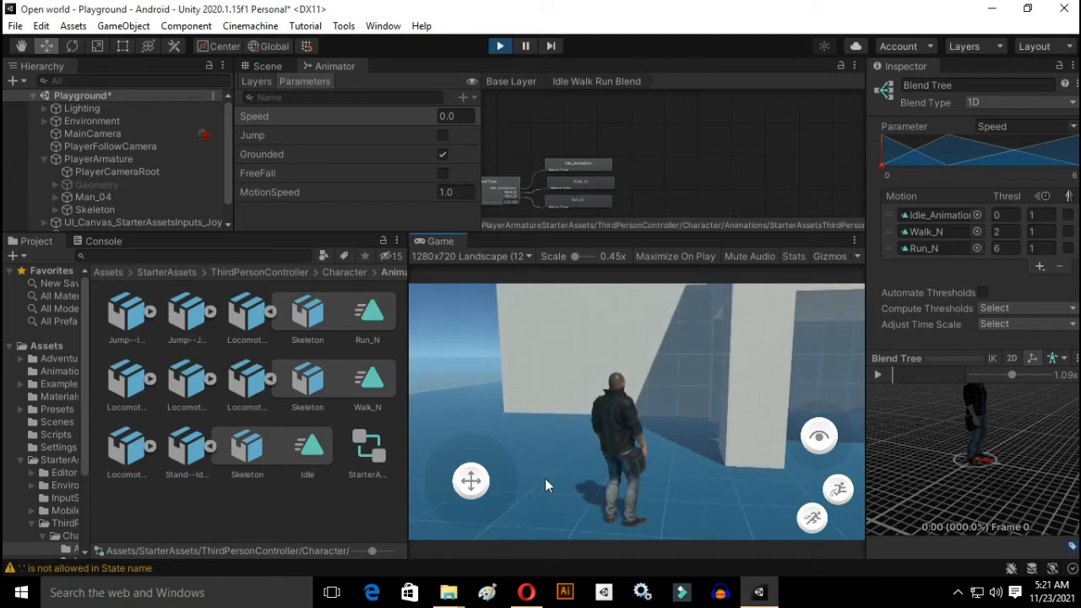
mouse_move(826, 420)
mouse_down()
mouse_move(848, 505)
mouse_move(824, 446)
mouse_move(836, 415)
mouse_move(823, 433)
mouse_up()
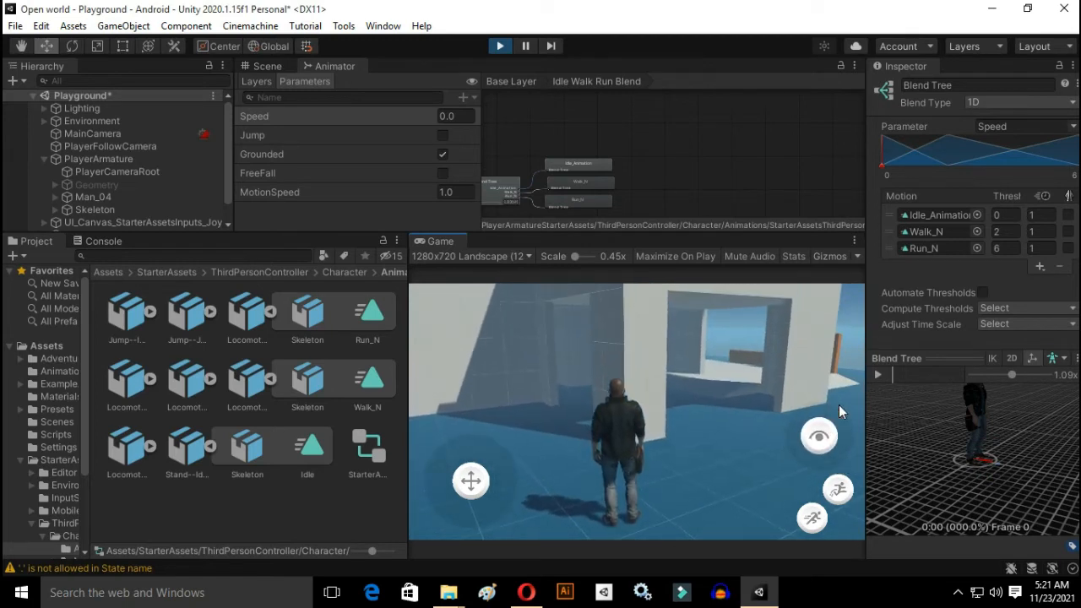
drag(470, 481, 454, 341)
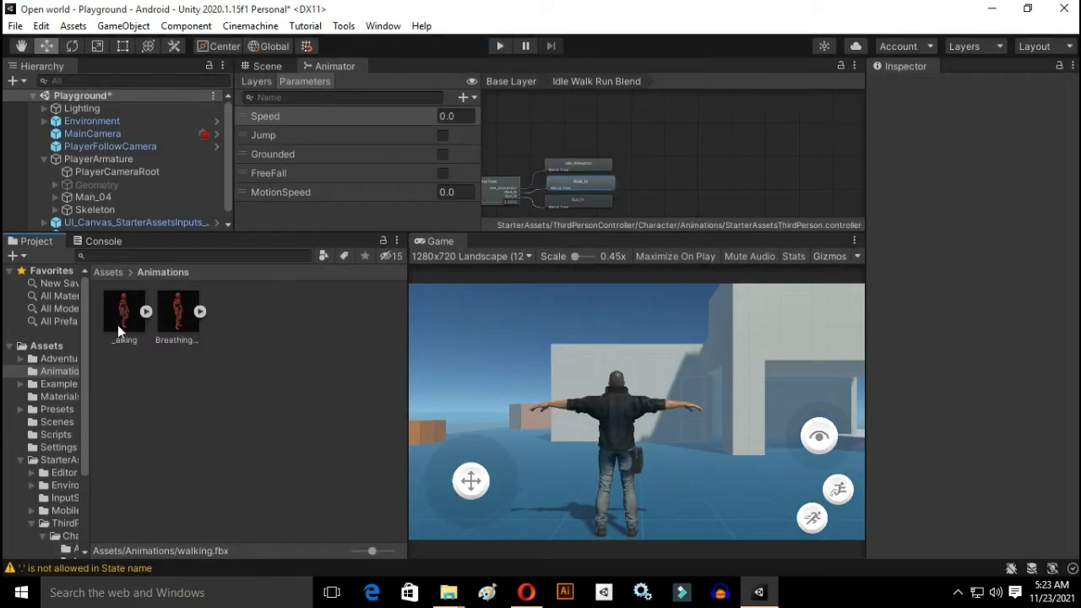
Step: Set the rig animation type of the _alking model in Assets/Animations to Humanoid and apply it
click(117, 324)
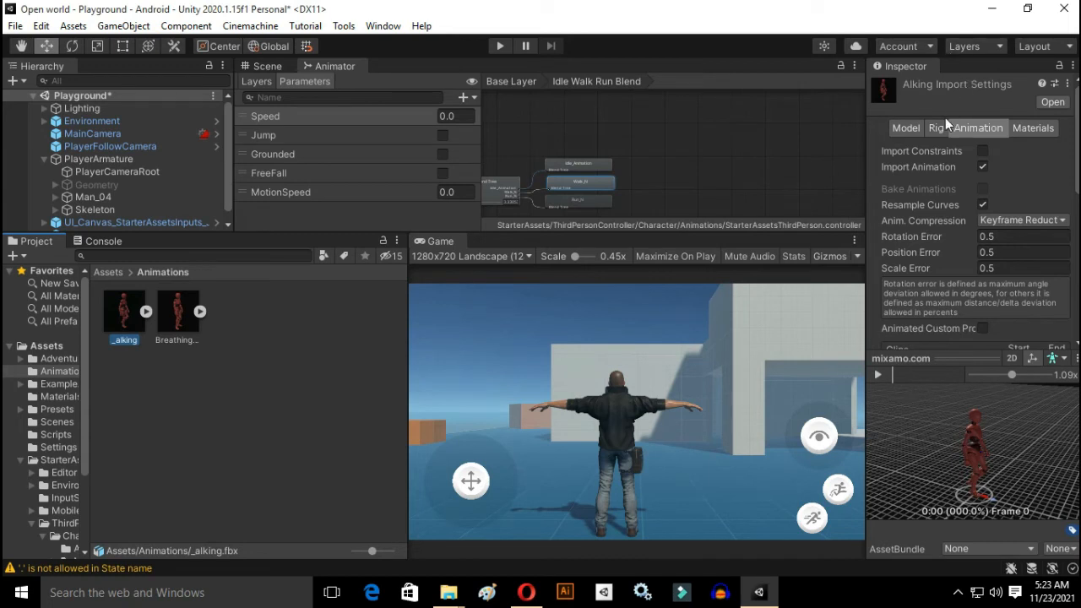
click(939, 130)
click(1006, 152)
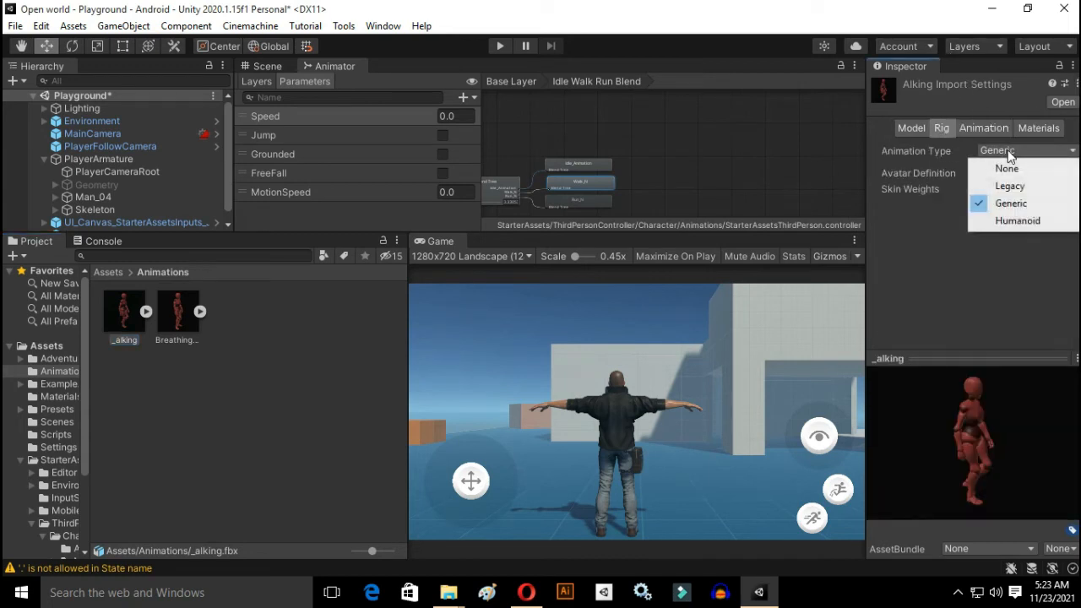
click(1003, 221)
click(1063, 275)
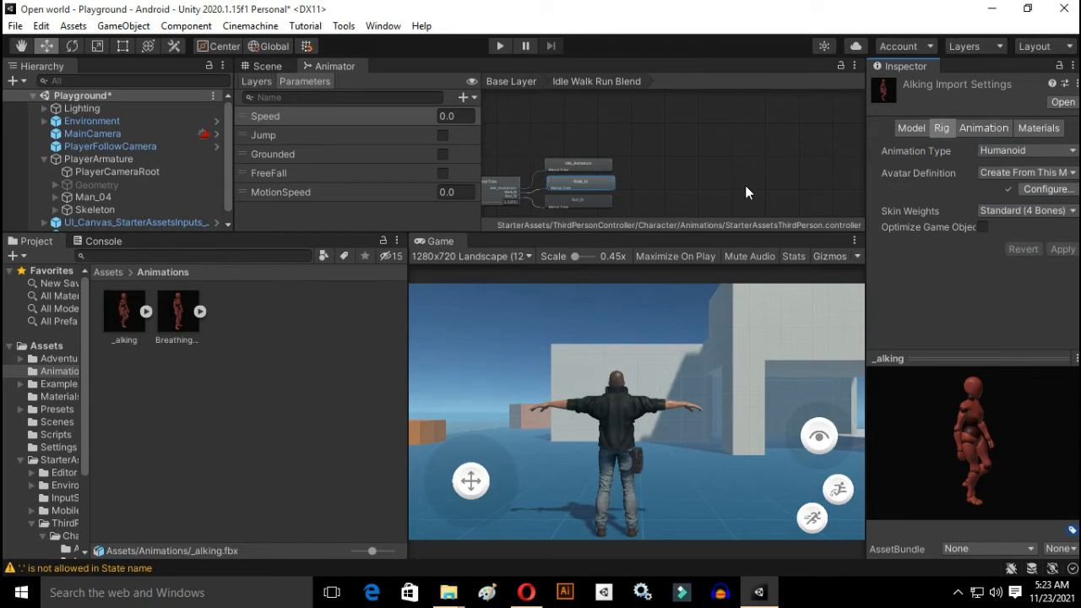
Step: Enlarge the Animator area, rename the _alking model's animation clip as Walking_animation and apply the import settings
drag(774, 234, 774, 317)
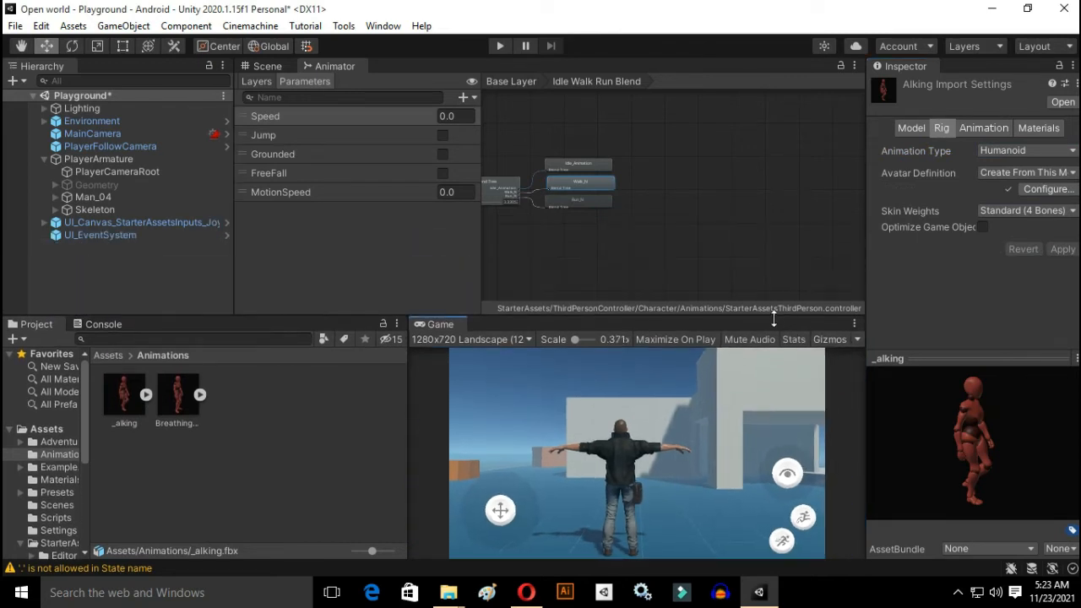
click(499, 192)
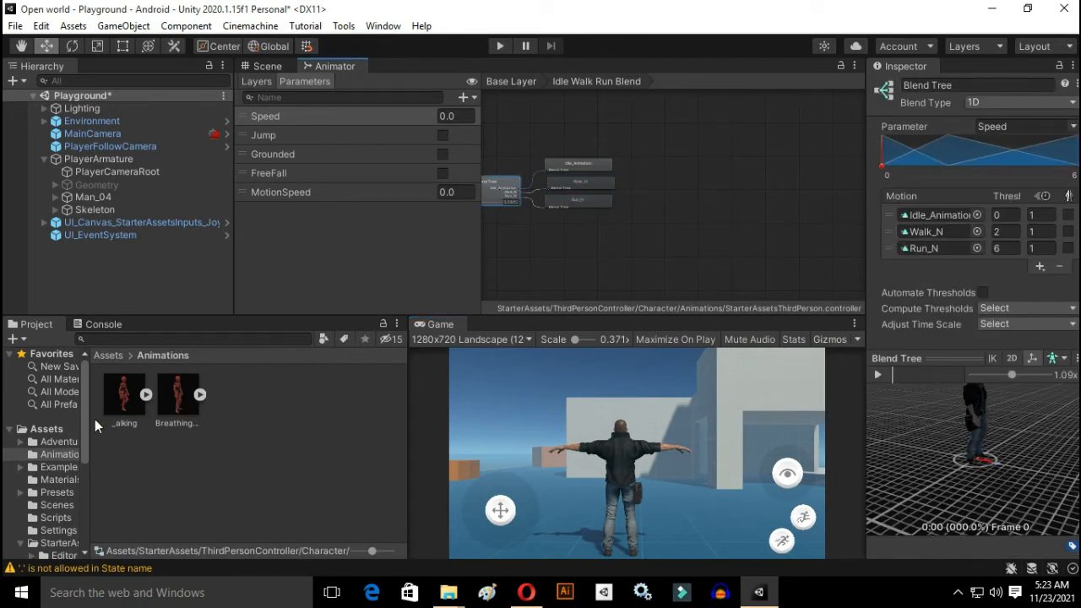
click(137, 414)
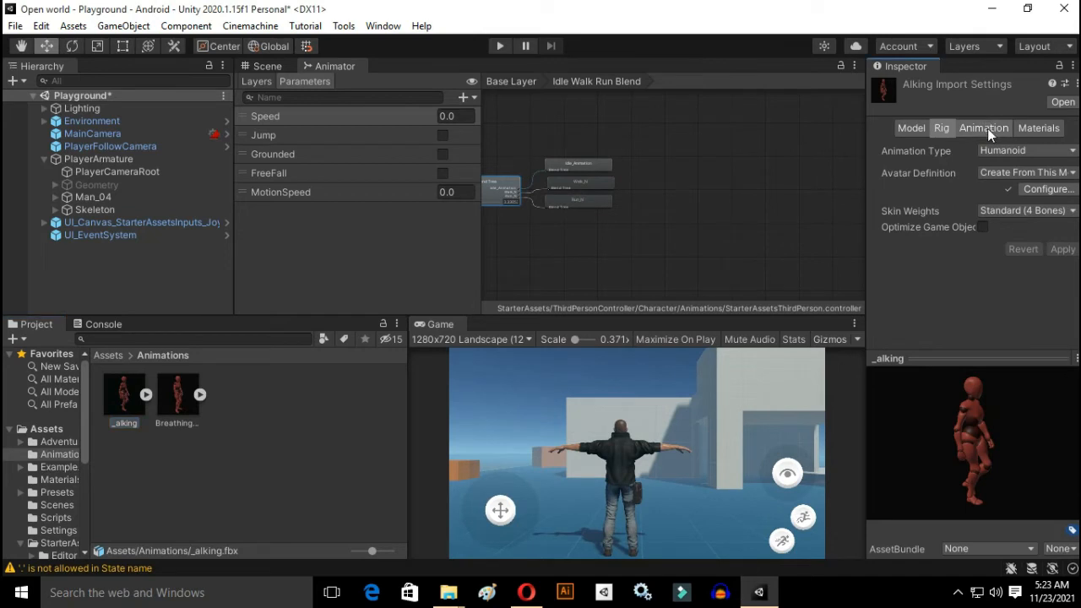
click(985, 128)
scroll(997, 279, down, 5)
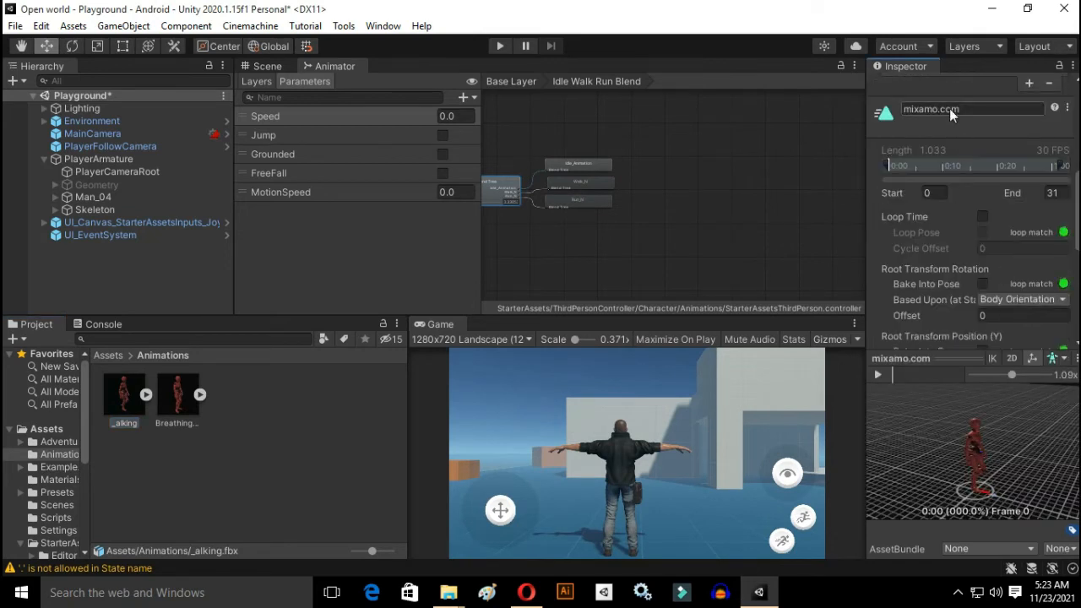
text(Walking_animation)
click(352, 429)
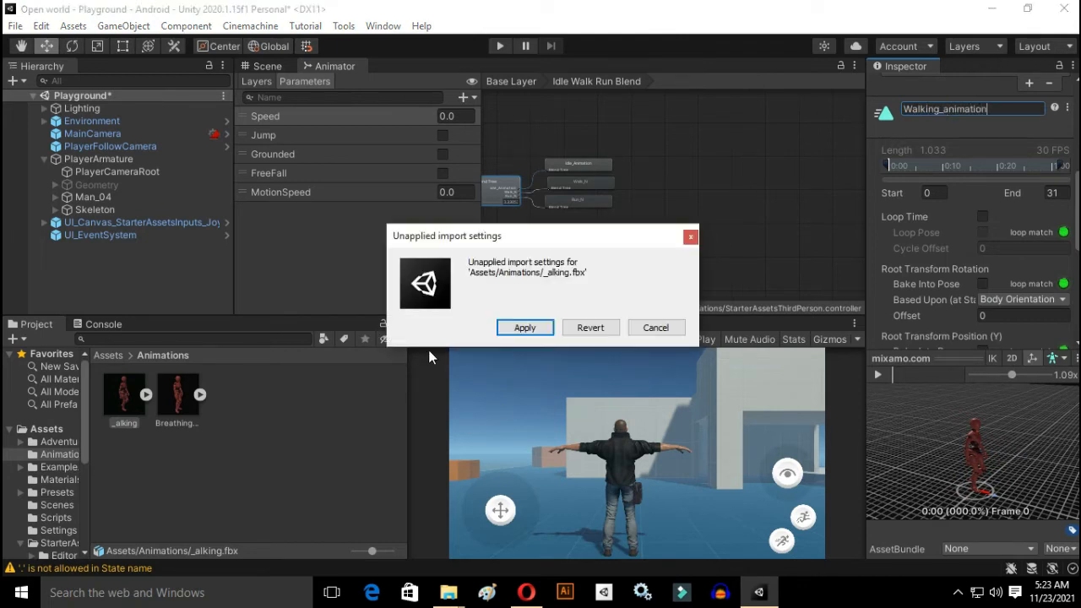
click(522, 331)
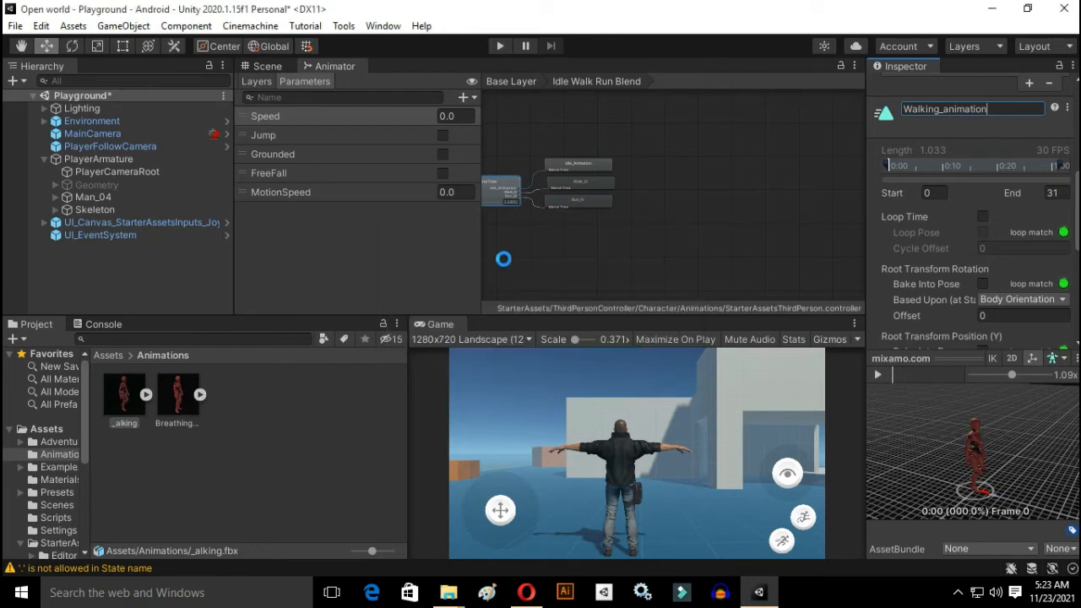
Step: Replace the Walk_N motion in the blend tree with the Walking_animation clip
click(501, 192)
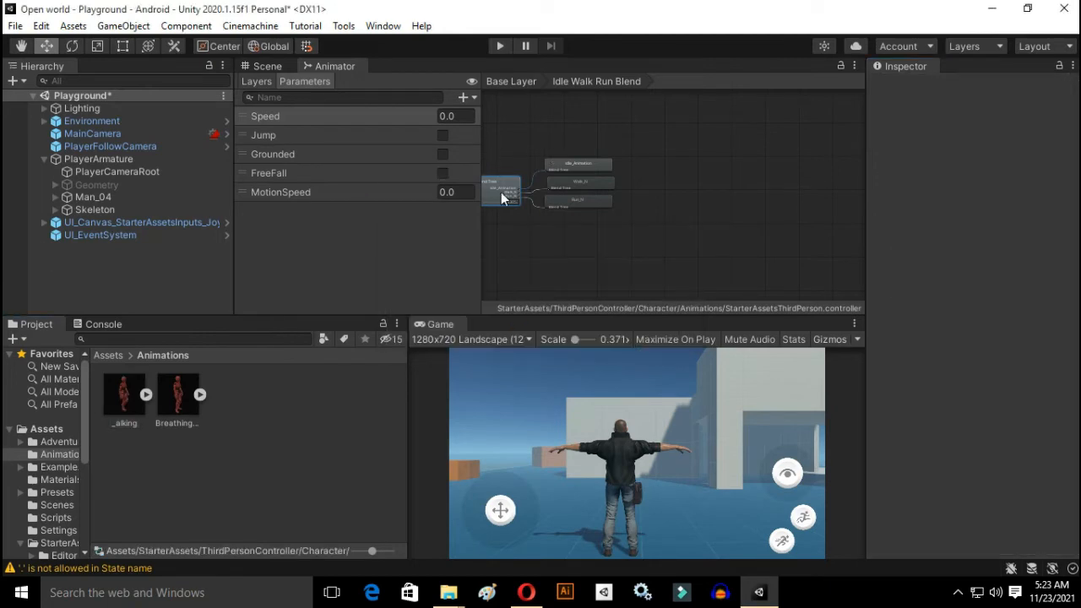
click(977, 231)
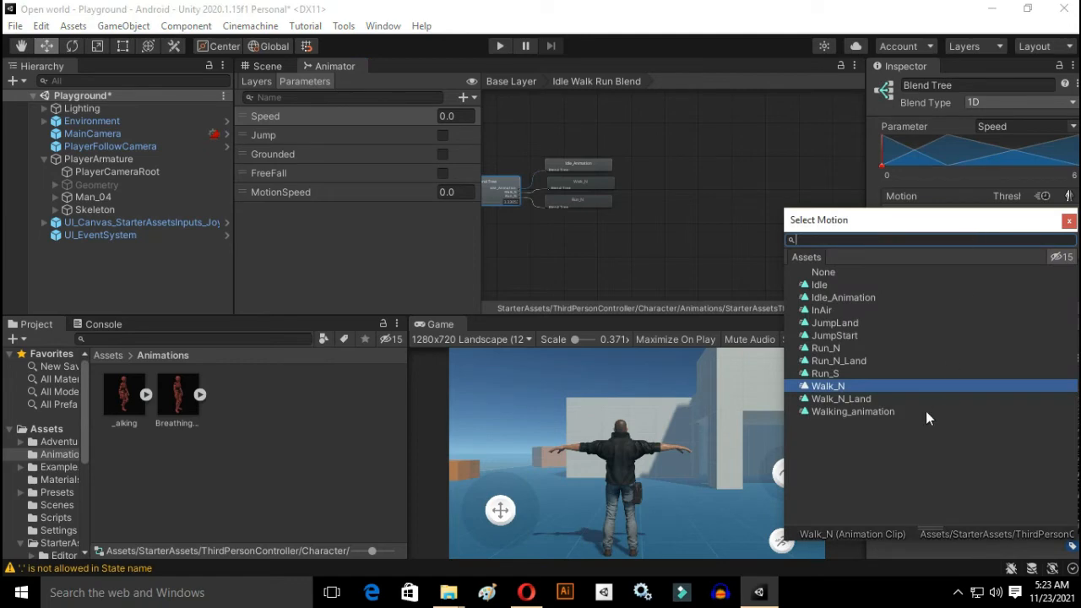
click(889, 413)
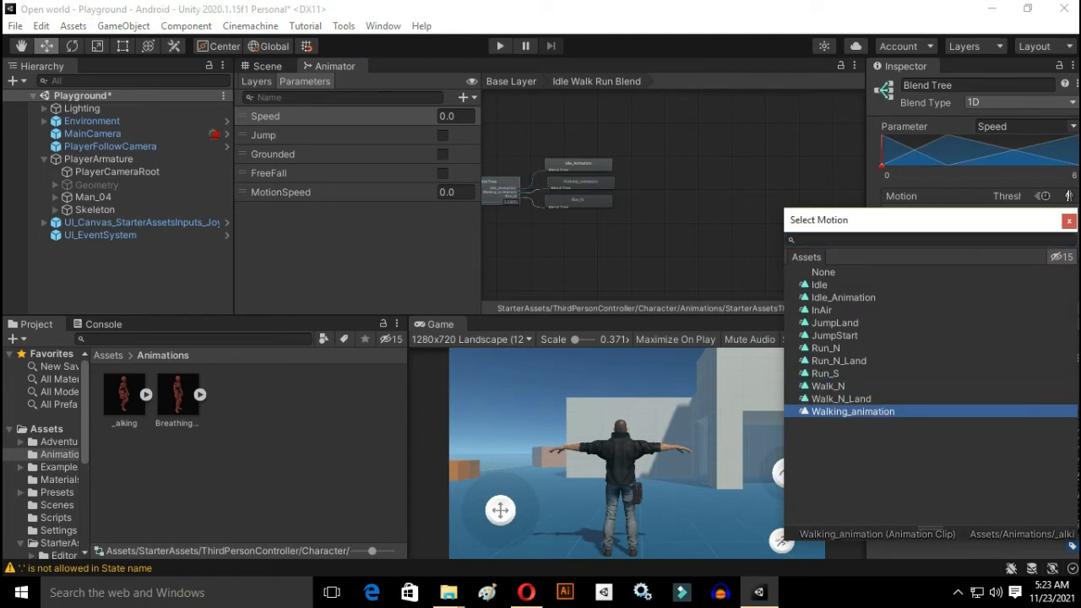
click(1069, 219)
Step: Run the game in a maximized view, walk the character around to check the walking animation, and stop the game
key(shift+space)
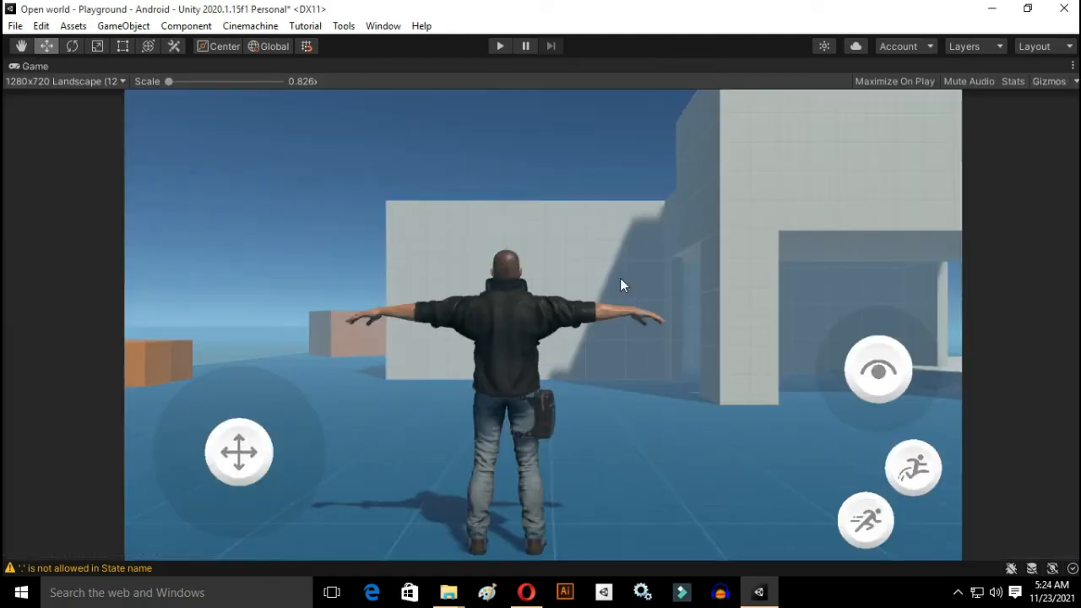
click(504, 51)
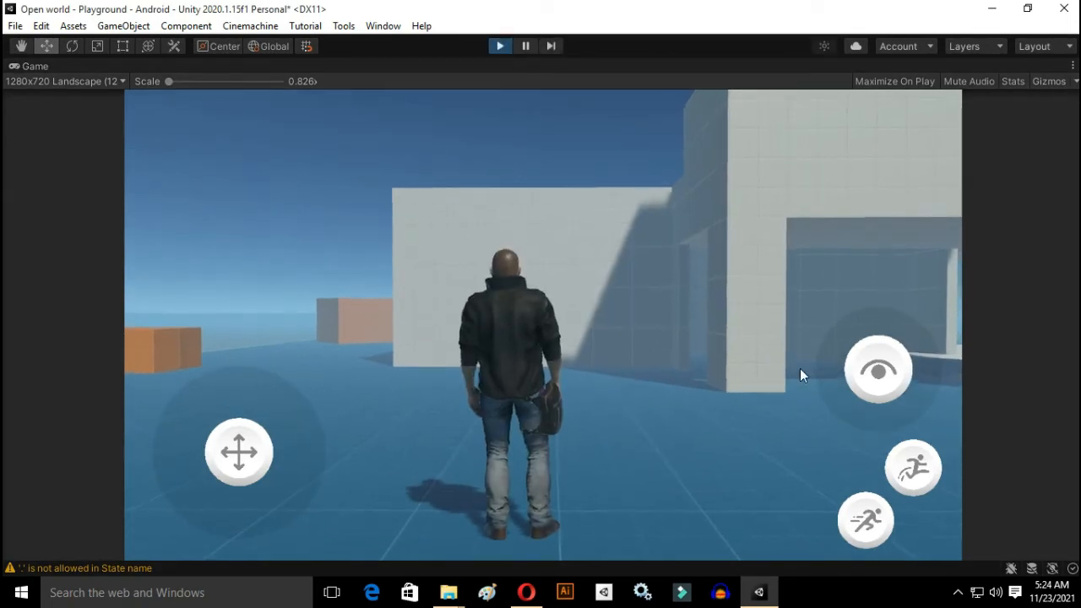
drag(290, 440, 301, 377)
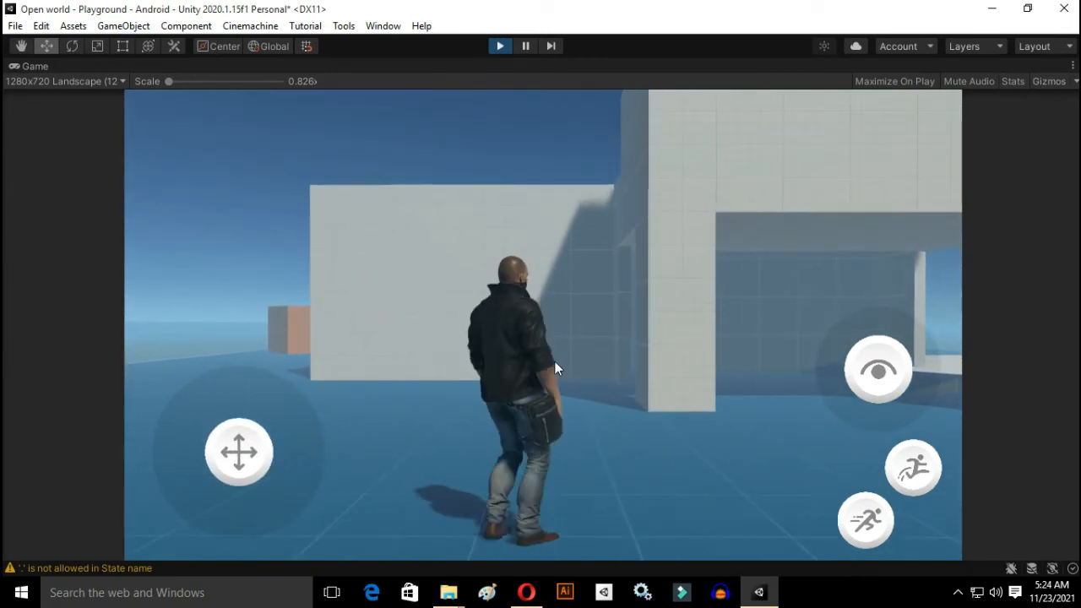
drag(842, 377, 351, 436)
mouse_move(875, 326)
mouse_down()
mouse_move(870, 276)
mouse_move(860, 317)
mouse_up()
drag(264, 421, 278, 332)
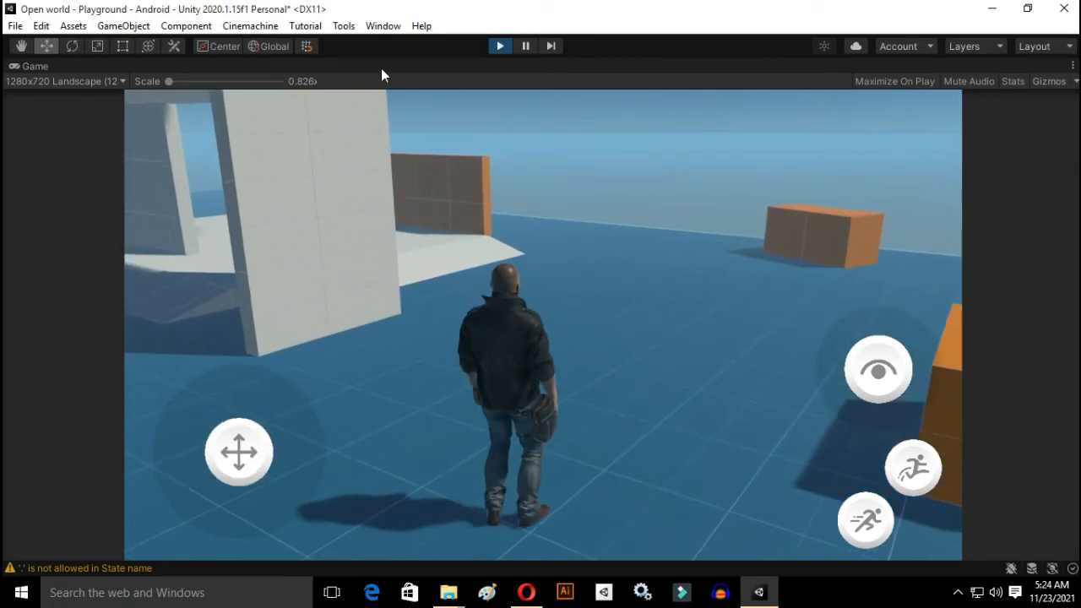
click(500, 46)
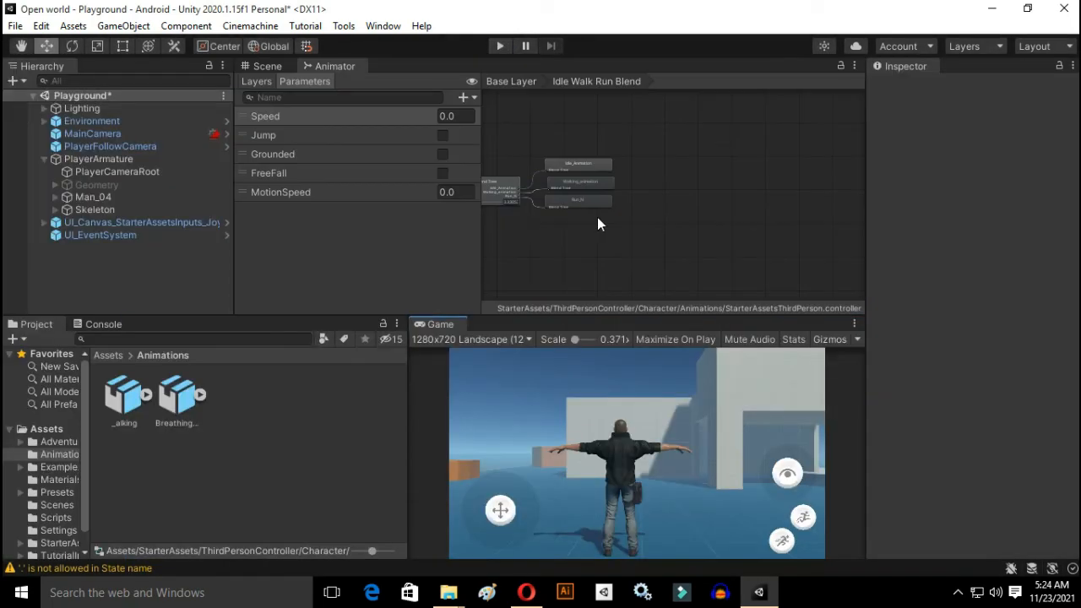
Step: Enable Loop Time for the _alking model's Walking_animation clip and apply the import settings
click(164, 399)
click(131, 404)
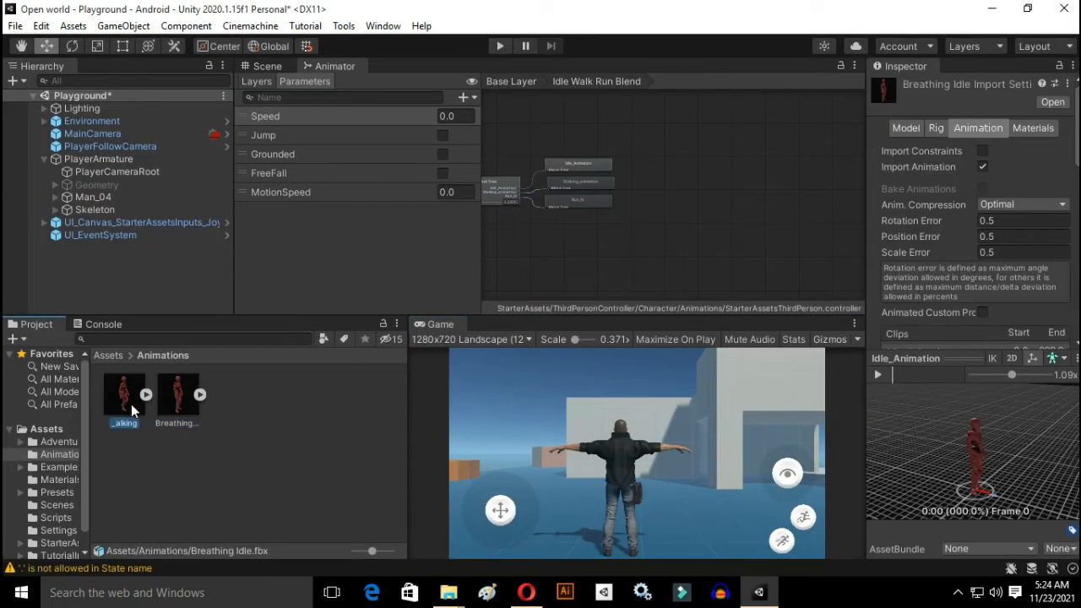
scroll(986, 165, down, 3)
scroll(986, 165, up, 3)
scroll(986, 165, down, 5)
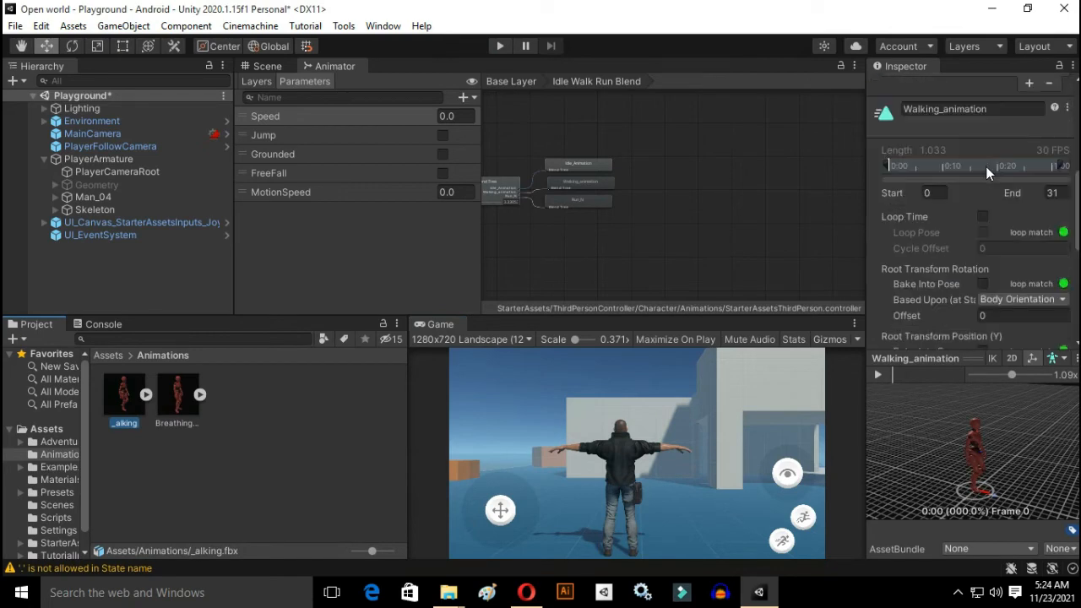
scroll(986, 212, down, 3)
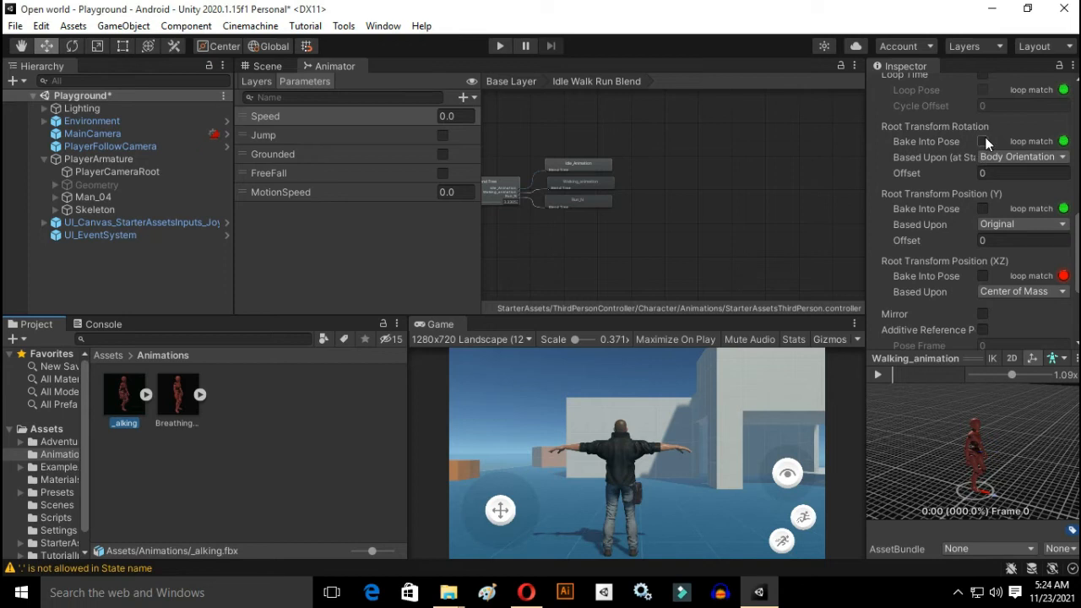
scroll(985, 137, up, 3)
click(983, 216)
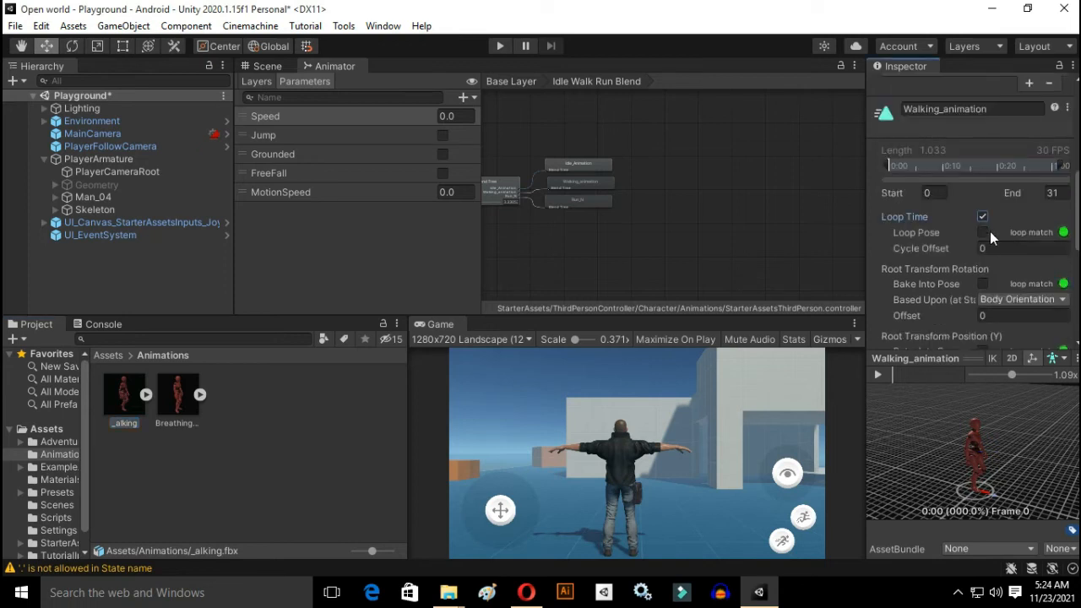
scroll(990, 231, down, 3)
scroll(971, 247, down, 3)
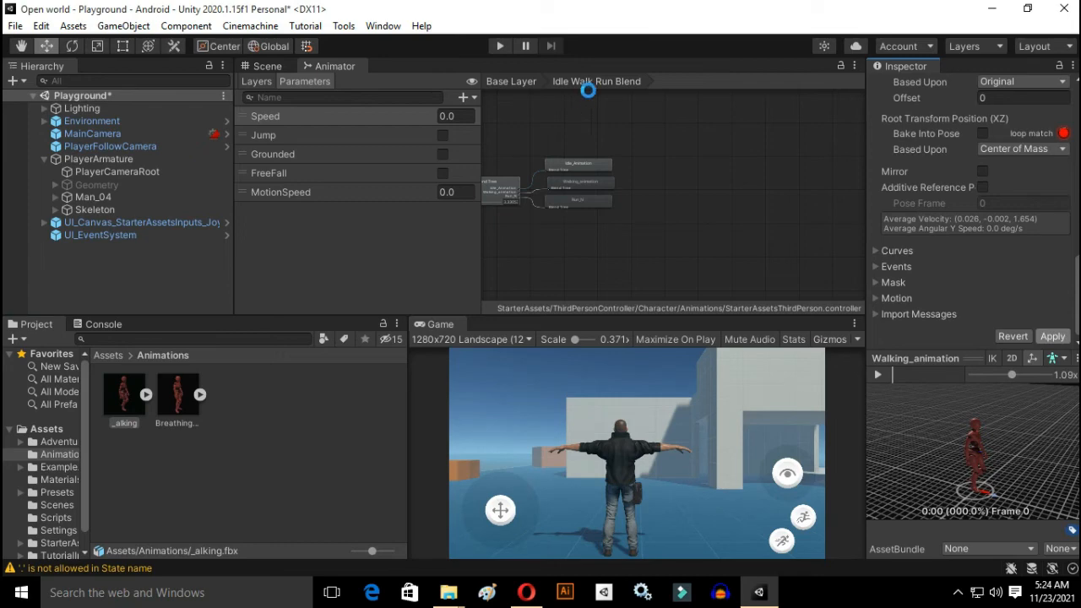
Step: Run the game and walk the character around the playground and up the stairs to check the looping walk
click(501, 47)
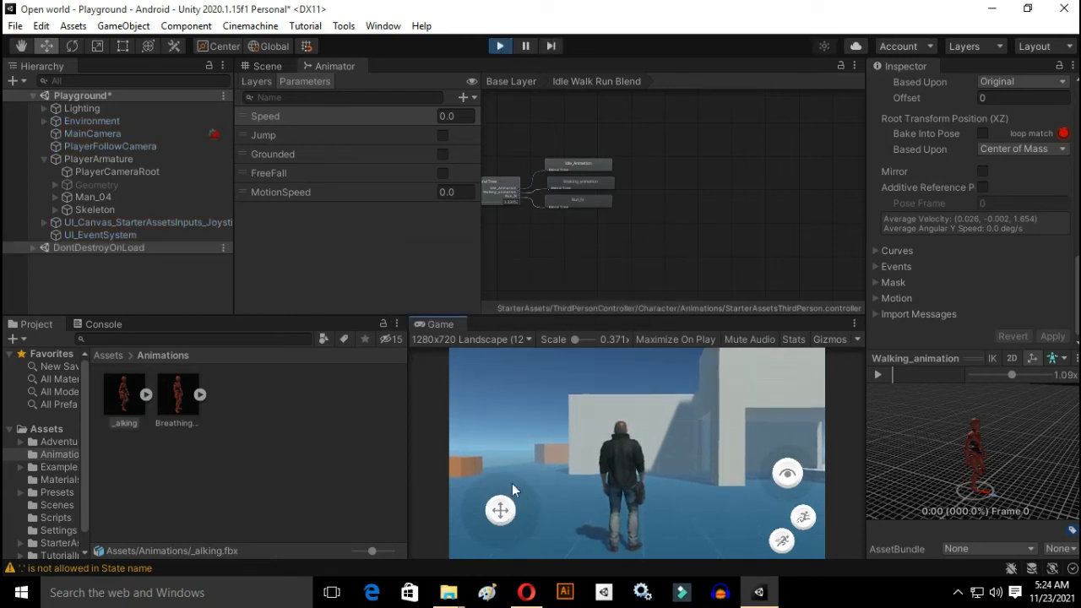
drag(513, 488, 727, 456)
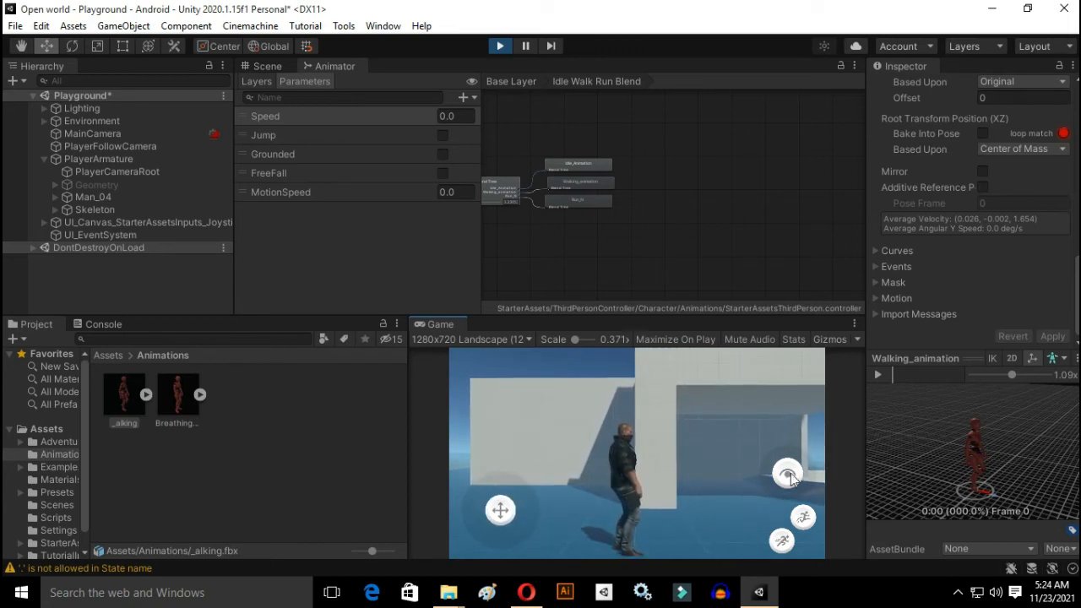
drag(791, 478, 567, 497)
drag(501, 512, 757, 522)
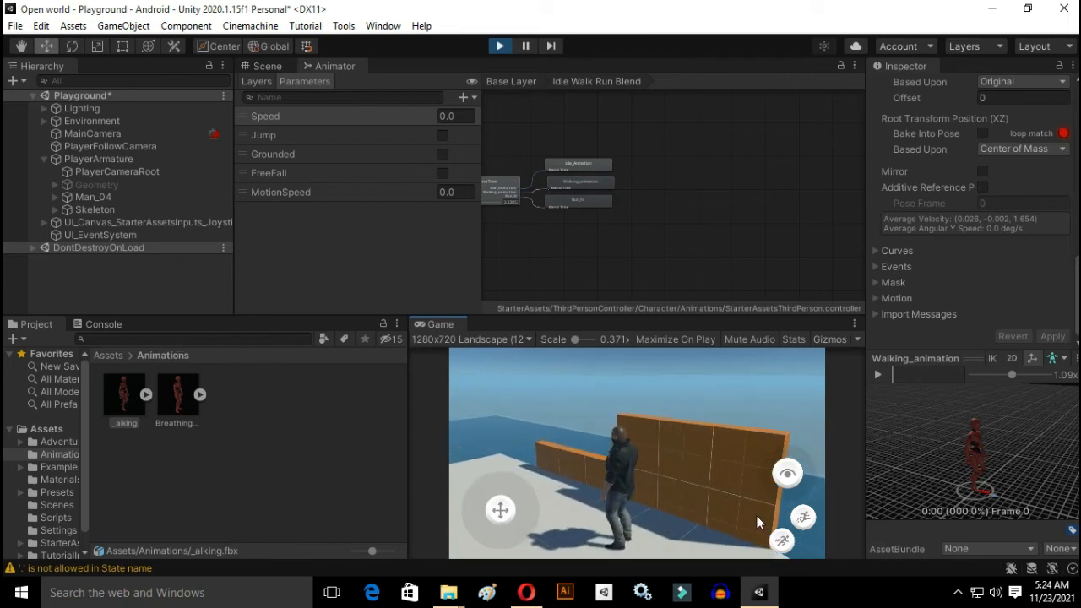
drag(781, 478, 374, 433)
drag(783, 480, 709, 481)
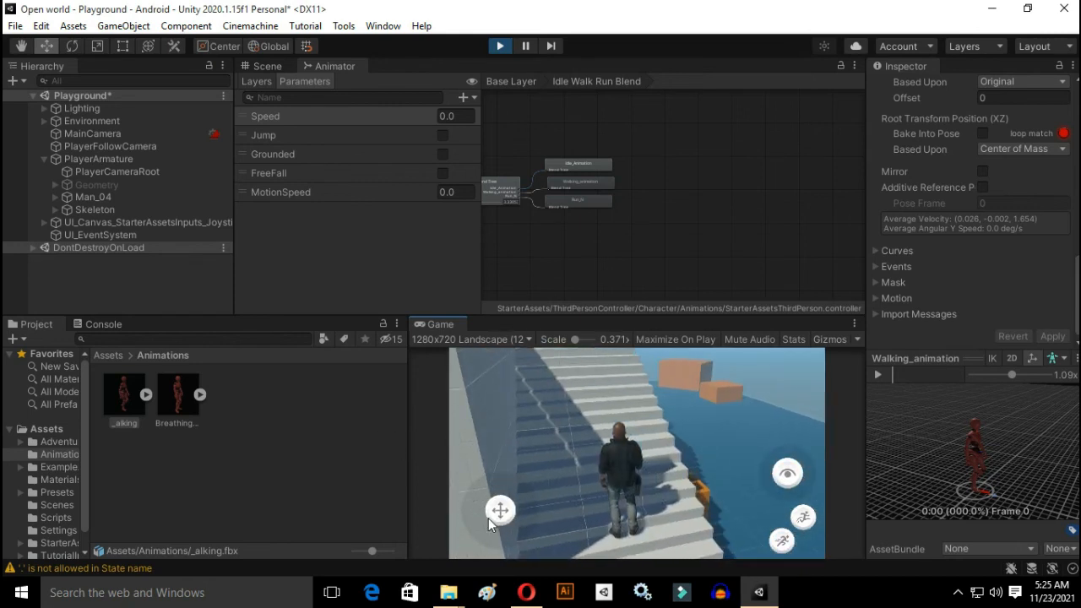
drag(492, 449, 490, 446)
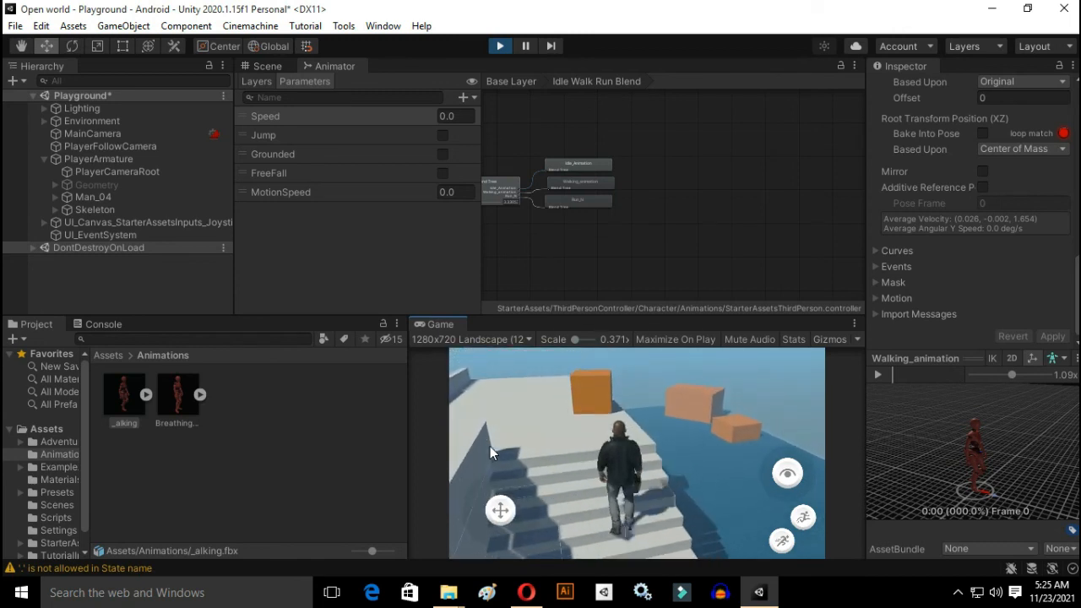